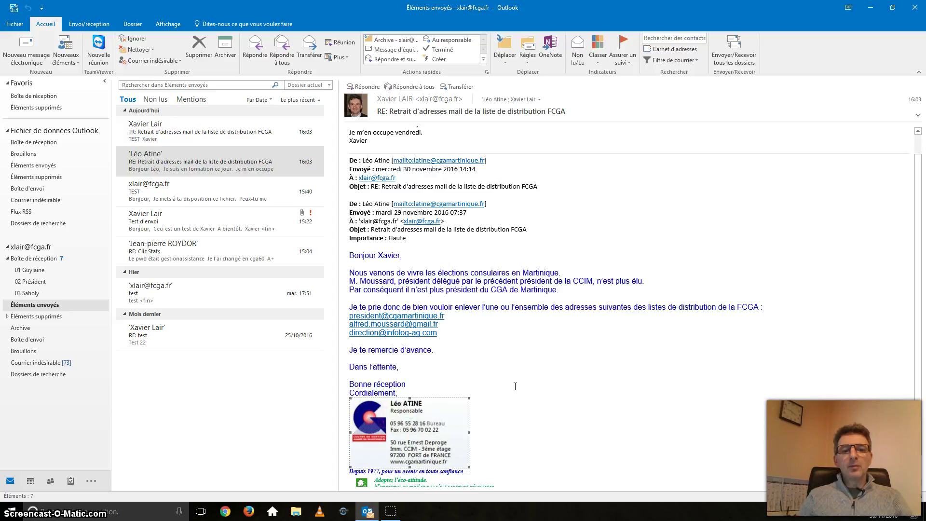
# Open the Signatures and Stationery dialog from File > Options > Mail
pyautogui.click(505, 382)
pyautogui.scroll(2, 502, 379)
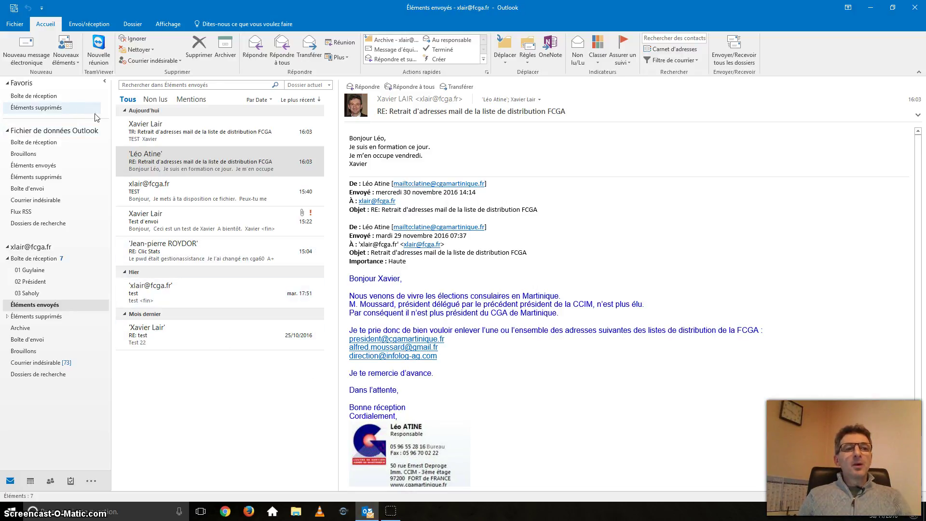
pyautogui.click(19, 24)
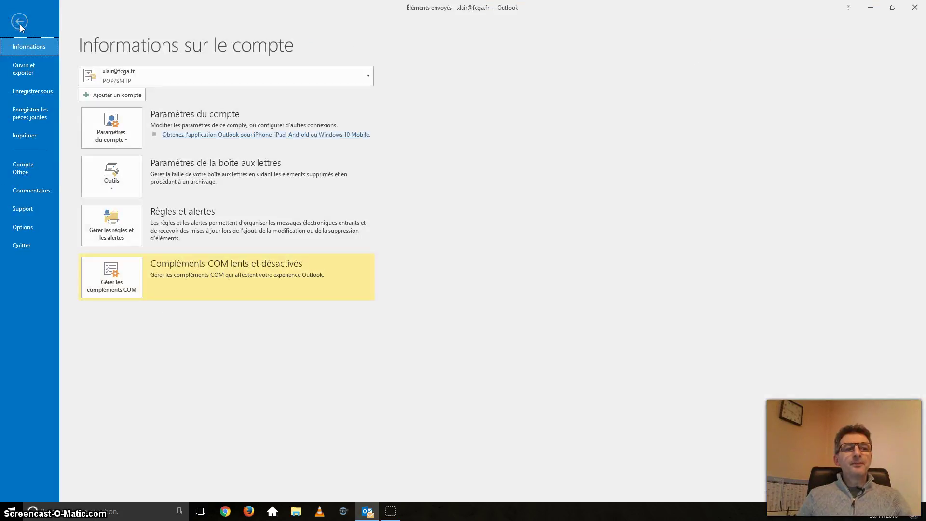
pyautogui.click(29, 227)
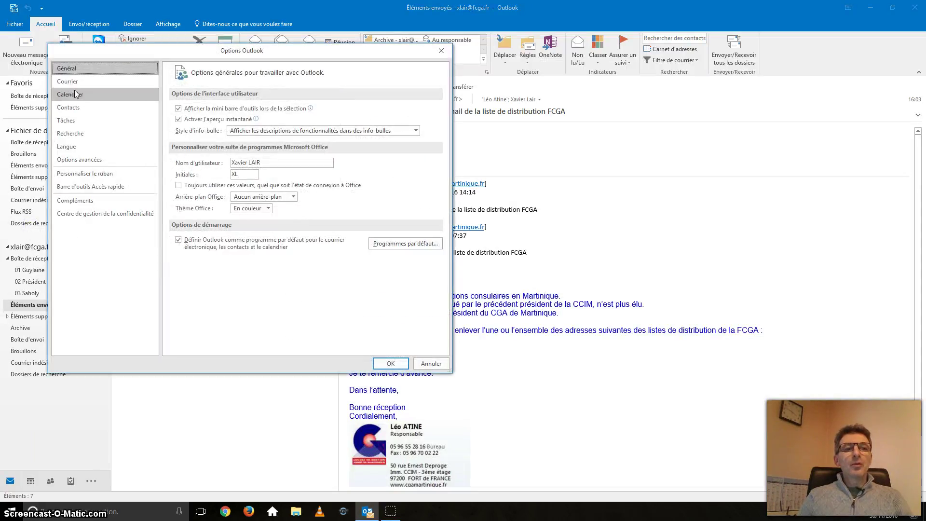
pyautogui.click(73, 82)
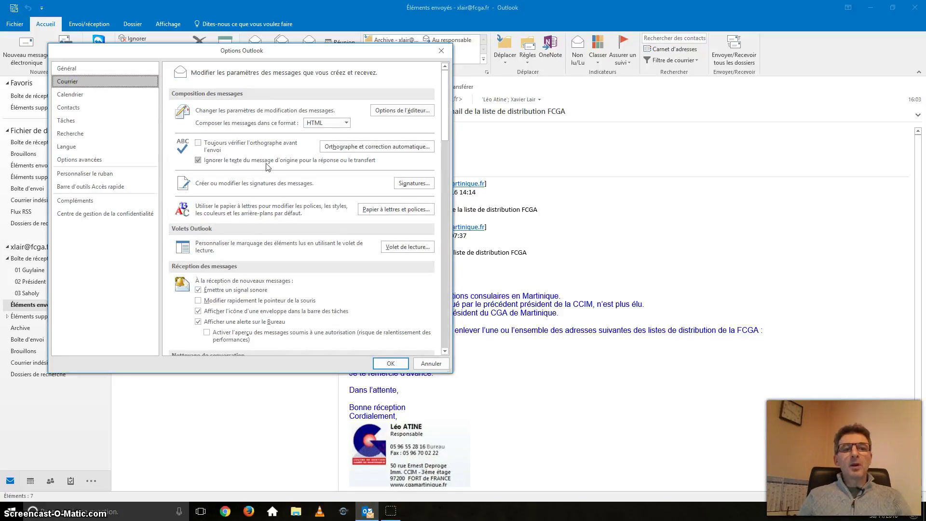
pyautogui.click(413, 183)
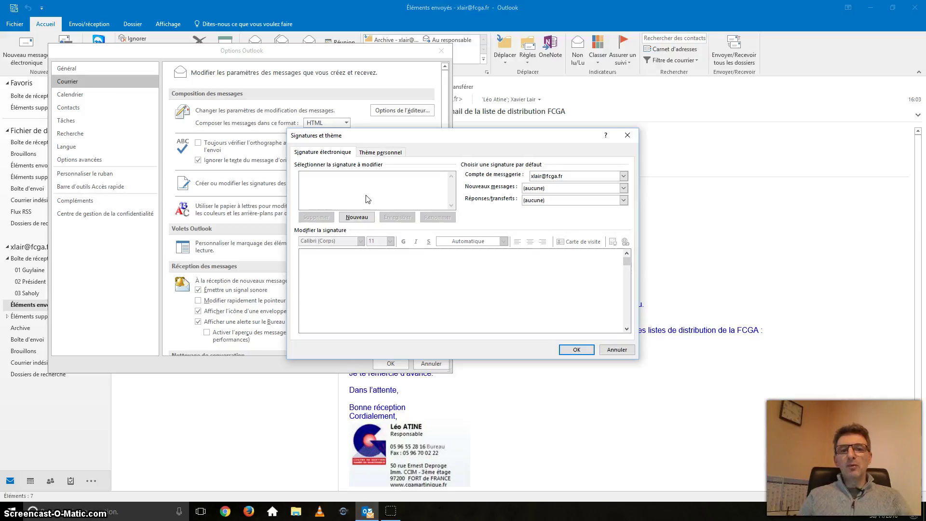
# Choose the mail account and create a new signature named 'Signature L2oo'
pyautogui.click(623, 177)
pyautogui.click(623, 185)
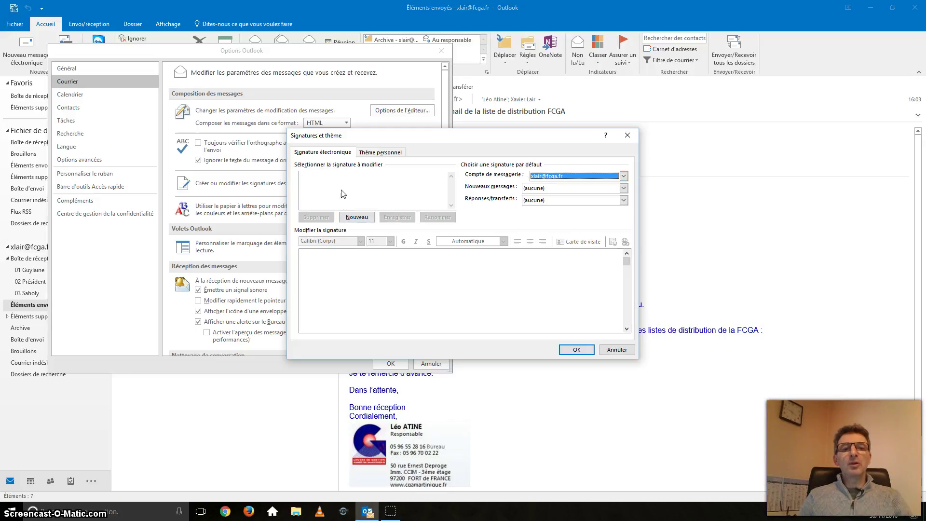
pyautogui.click(344, 218)
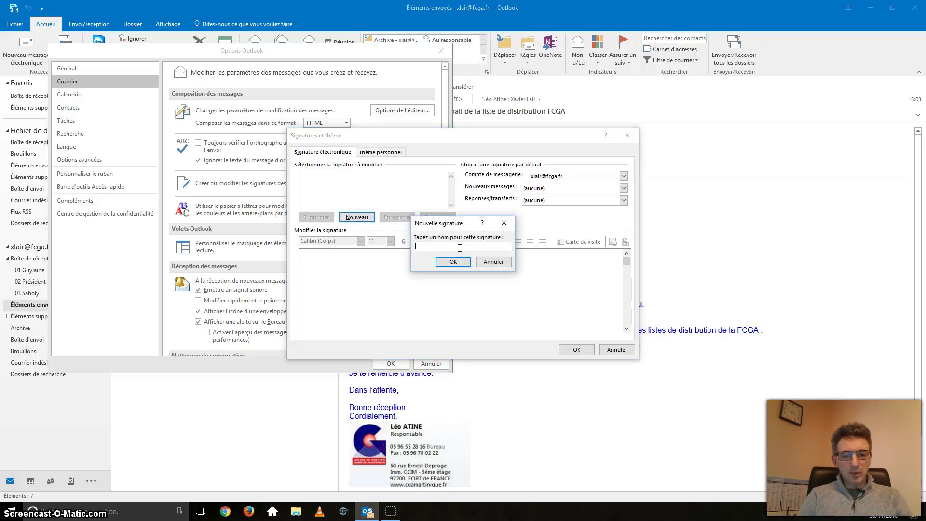
pyautogui.write('Signature')
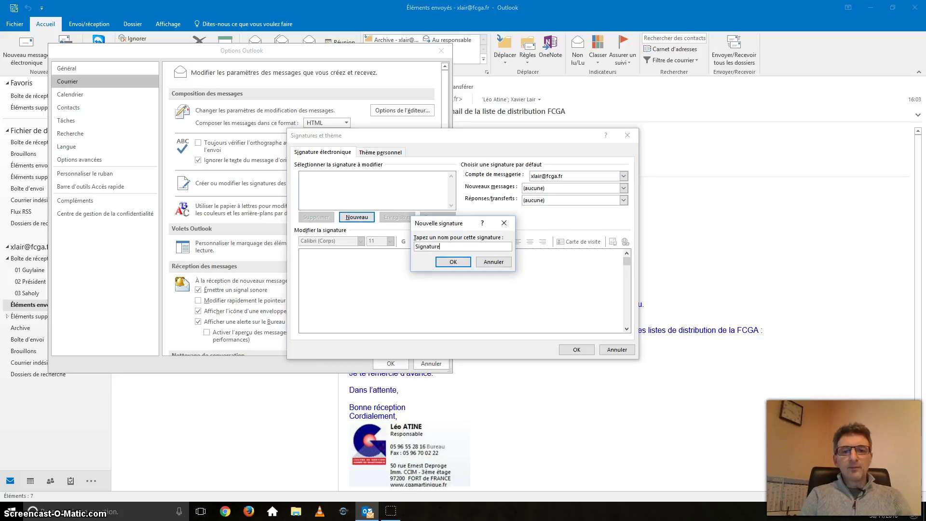
pyautogui.write(' L2o')
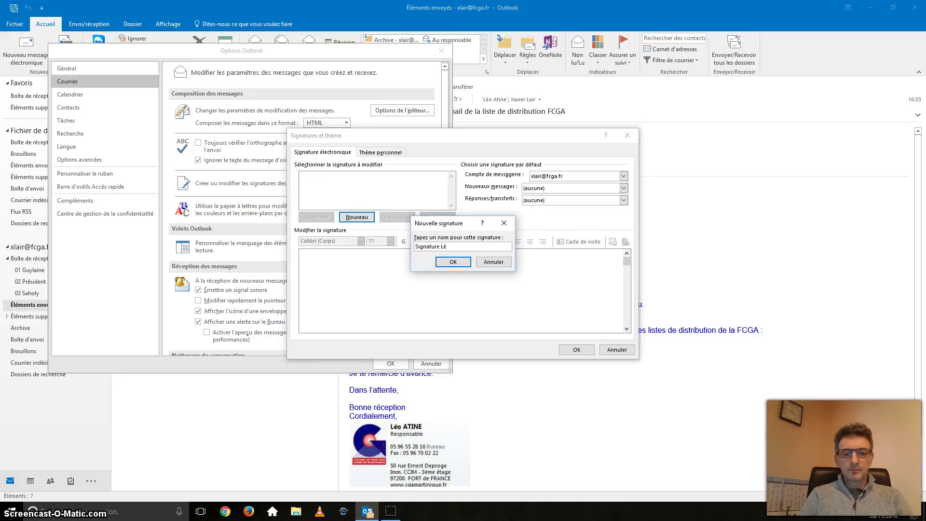
pyautogui.write('o')
pyautogui.click(453, 262)
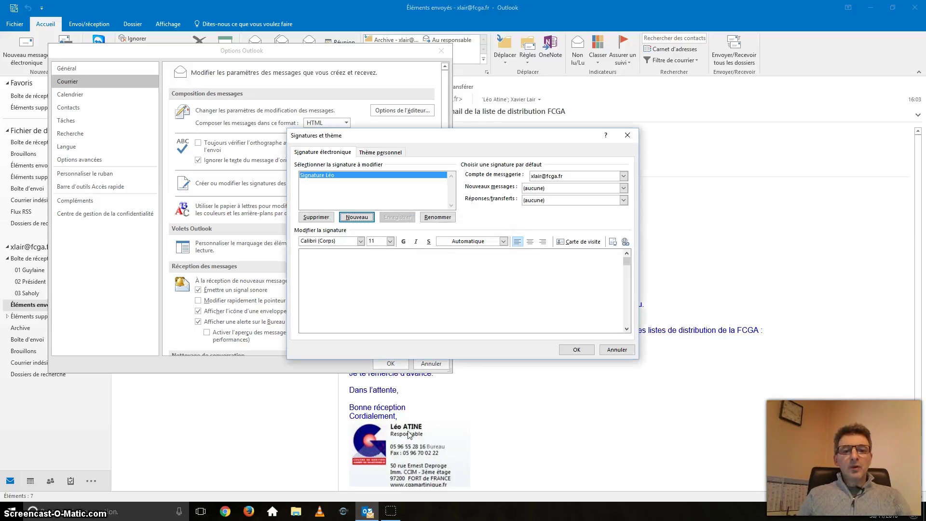
# Paste the logo and contact block into the signature, then save and close the options
pyautogui.click(417, 292)
pyautogui.hotkey('ctrl', 'v')
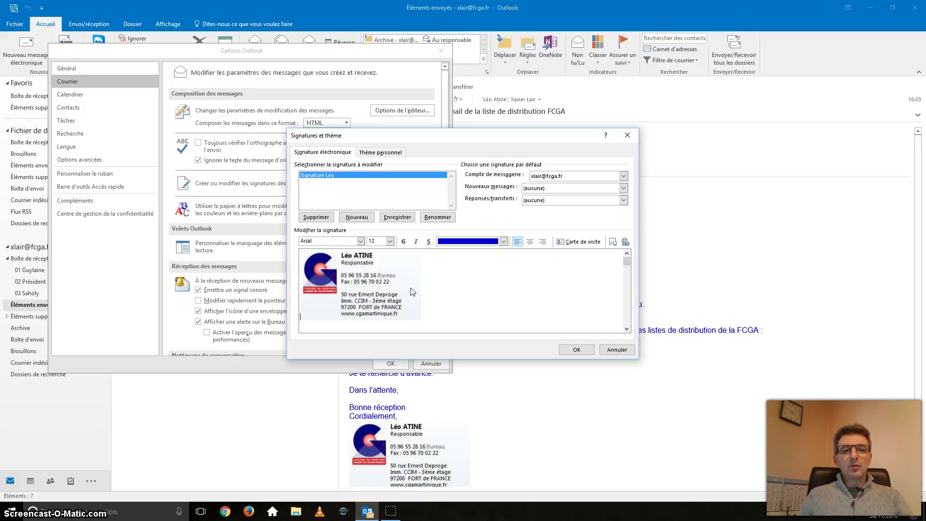
pyautogui.click(413, 287)
pyautogui.click(467, 284)
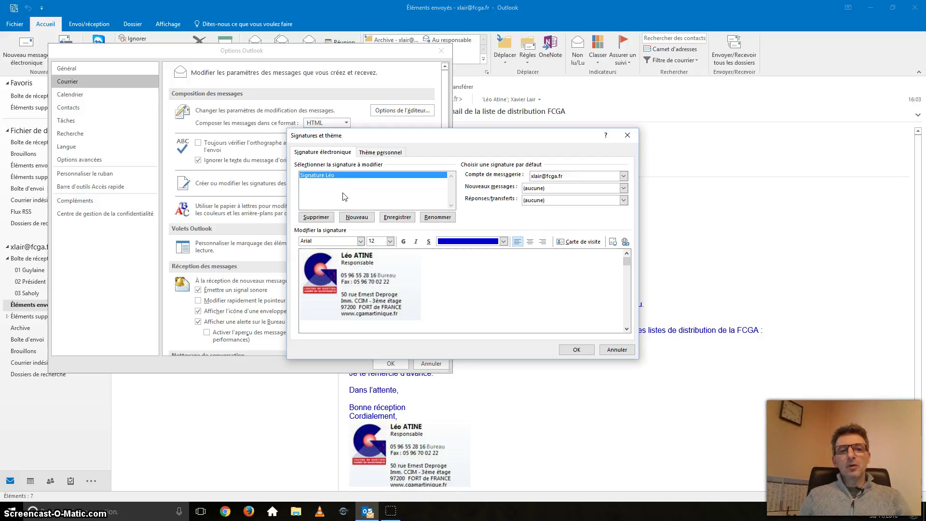
pyautogui.click(579, 351)
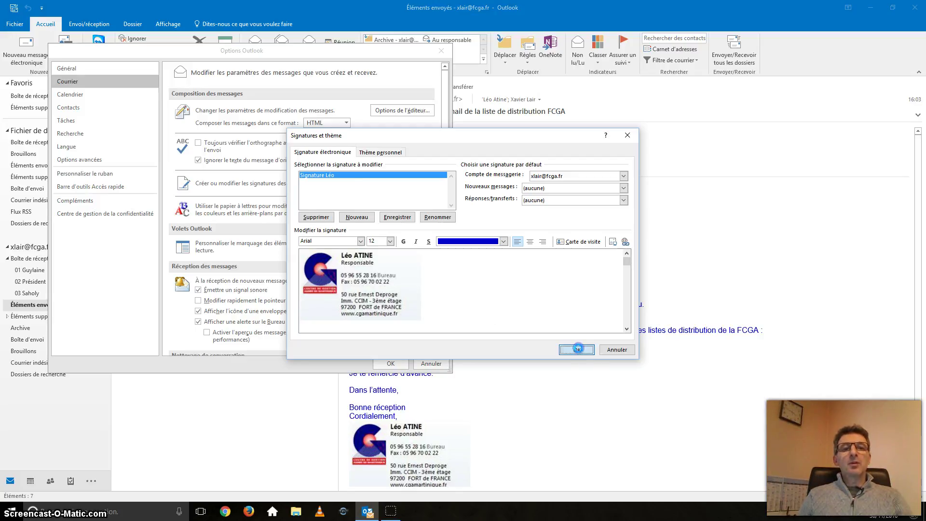
pyautogui.click(391, 362)
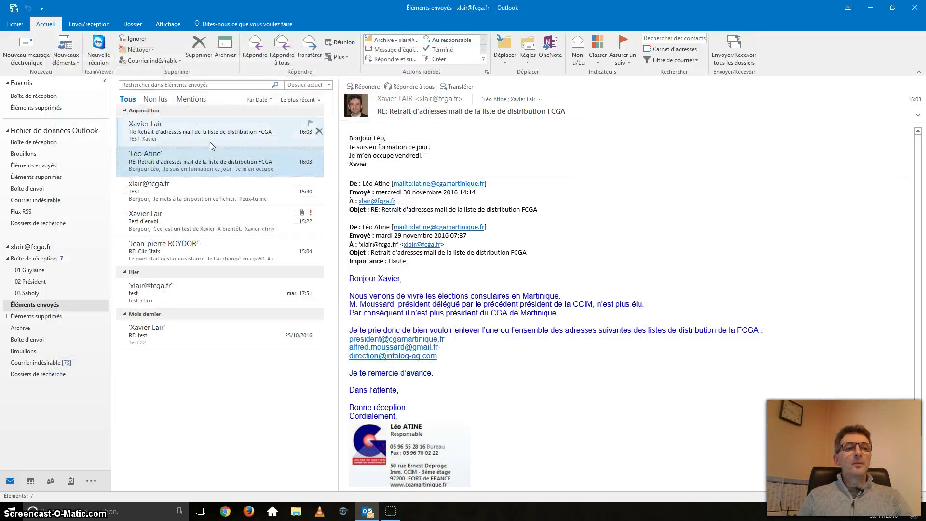
# Start a new message and type a greeting line with the sender's first name
pyautogui.click(25, 55)
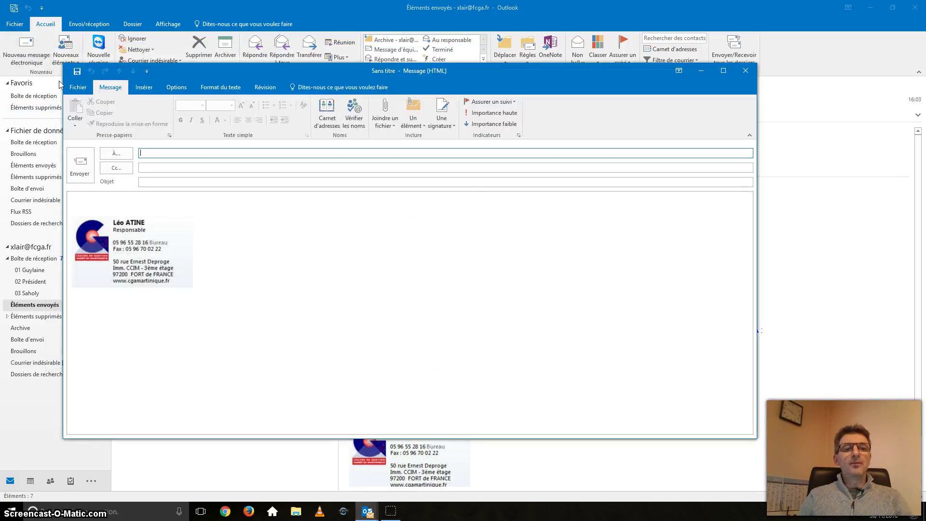
pyautogui.click(211, 205)
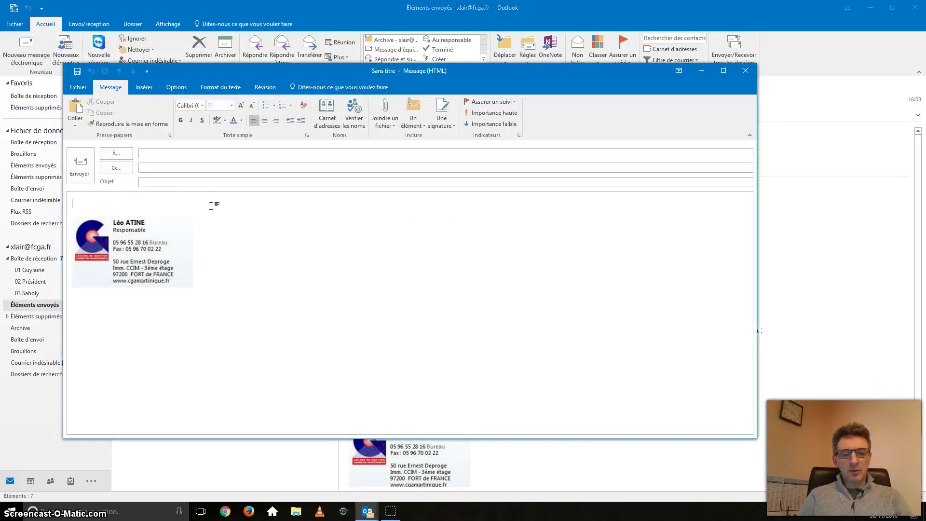
pyautogui.write('Bonjour avier')
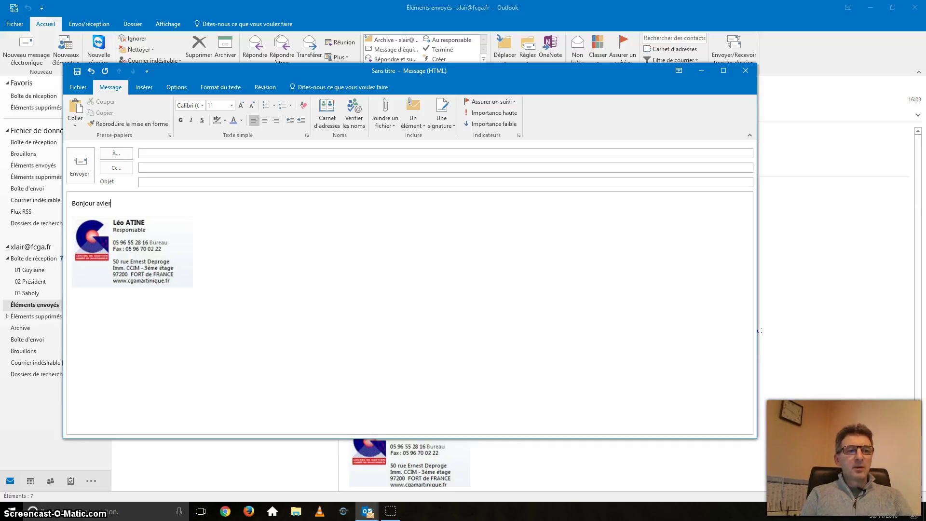
pyautogui.write('Xavier')
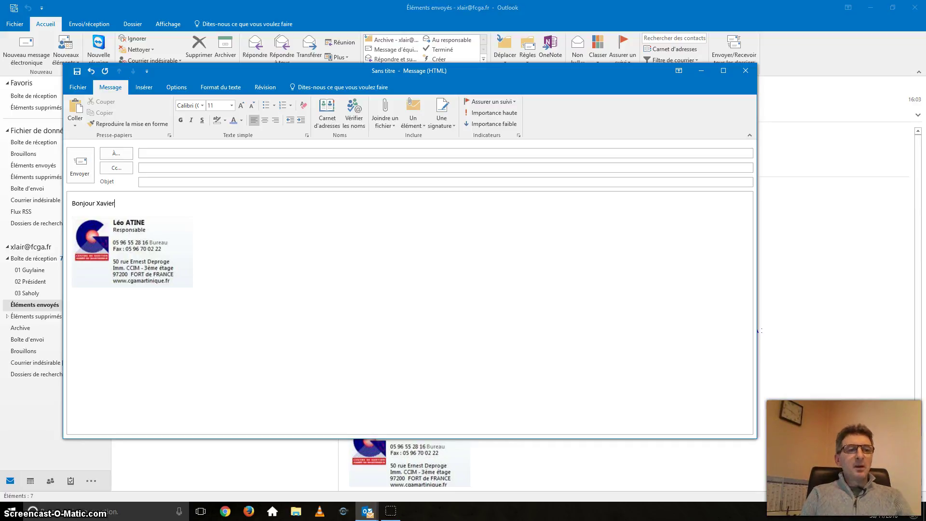
pyautogui.press('Return')
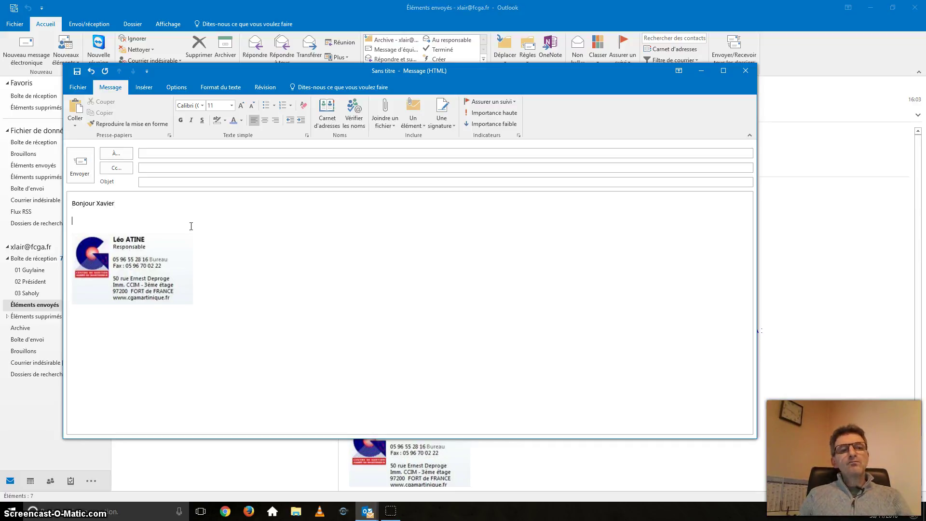
# Inspect the inserted signature image in the draft, then close the draft
pyautogui.click(132, 257)
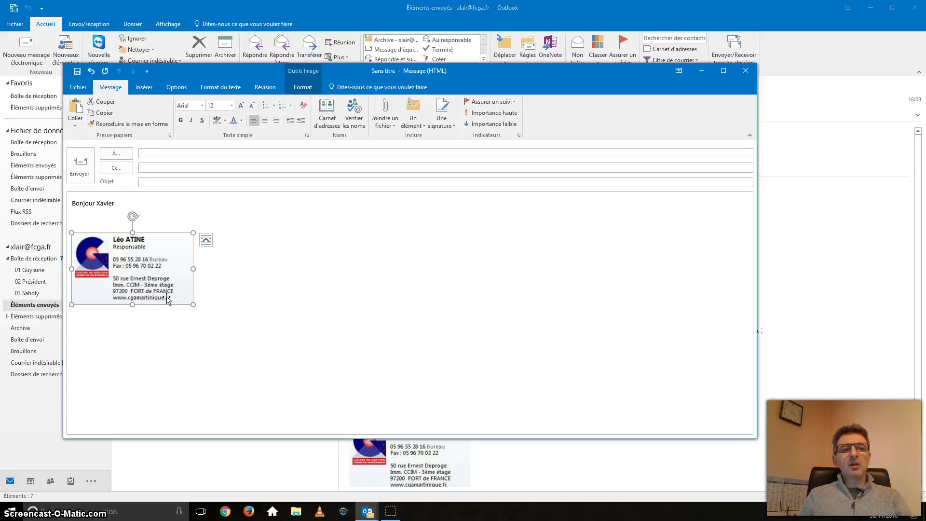
pyautogui.click(263, 282)
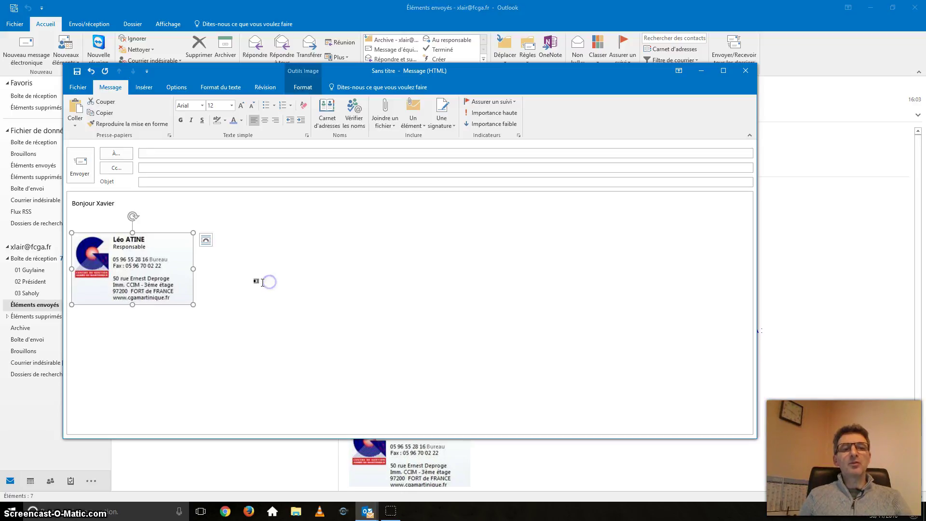
pyautogui.click(176, 274)
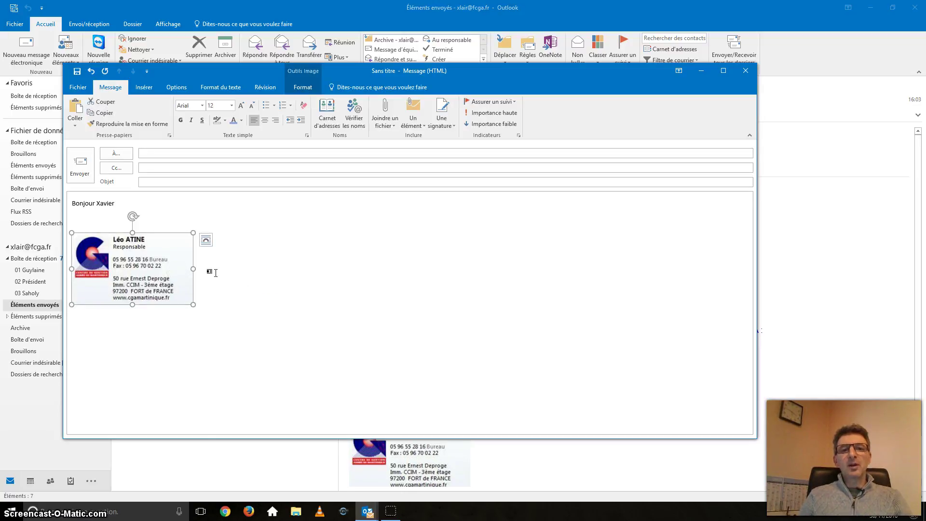
pyautogui.click(746, 71)
# Discard the draft and reopen Signatures and Stationery via File > Options > Mail
pyautogui.click(468, 283)
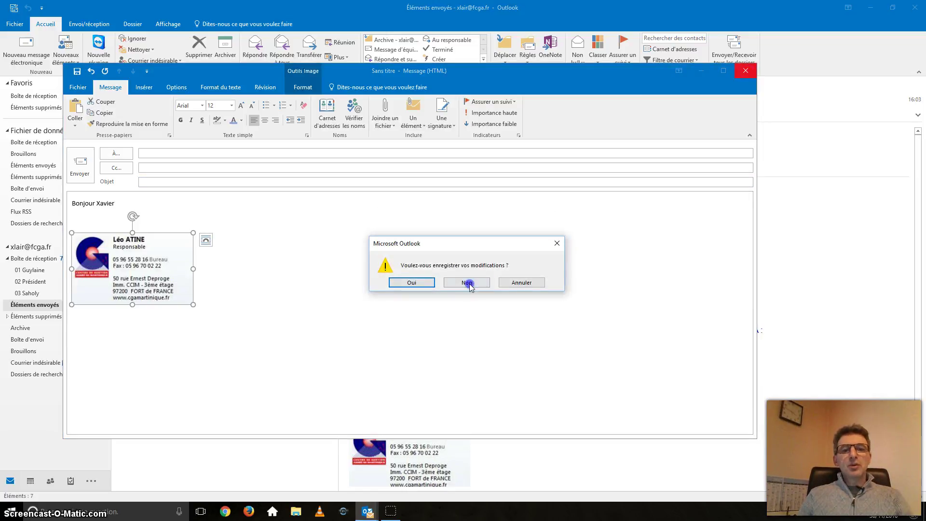
pyautogui.click(16, 24)
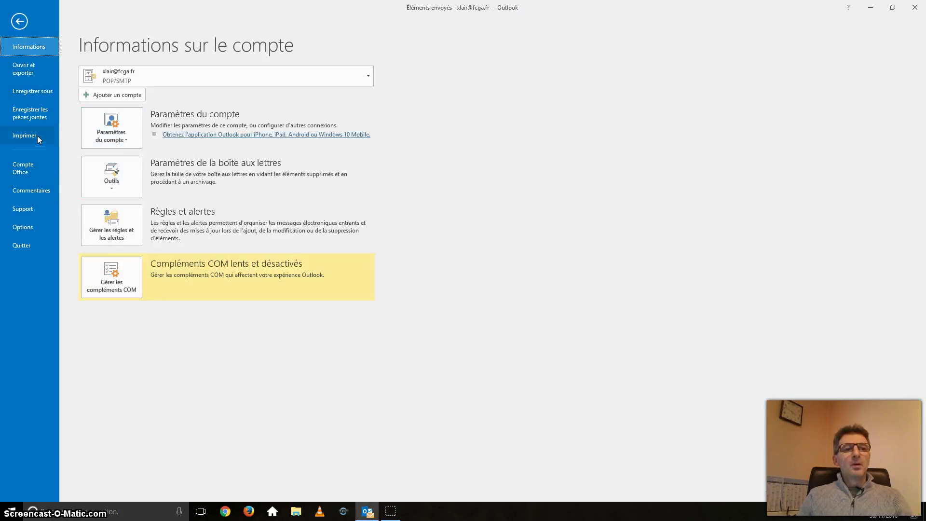
pyautogui.click(23, 227)
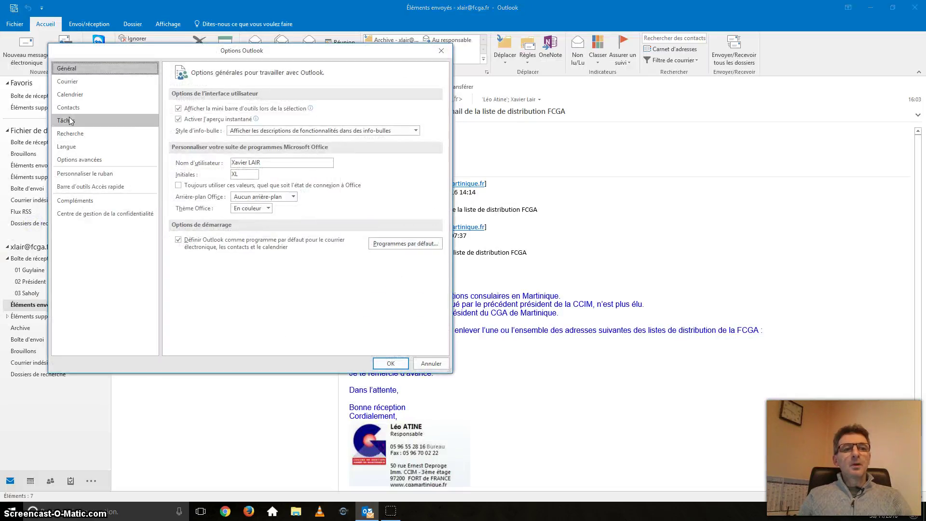
pyautogui.click(70, 82)
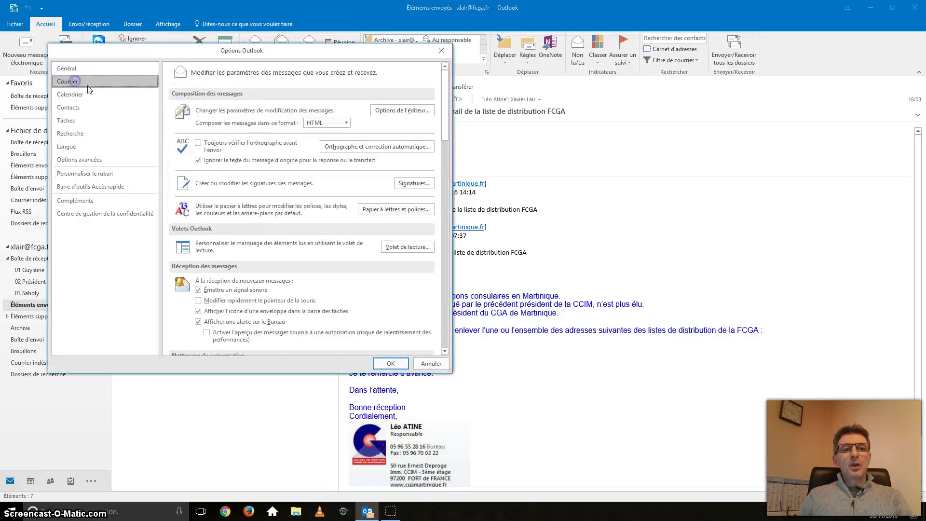
pyautogui.click(415, 184)
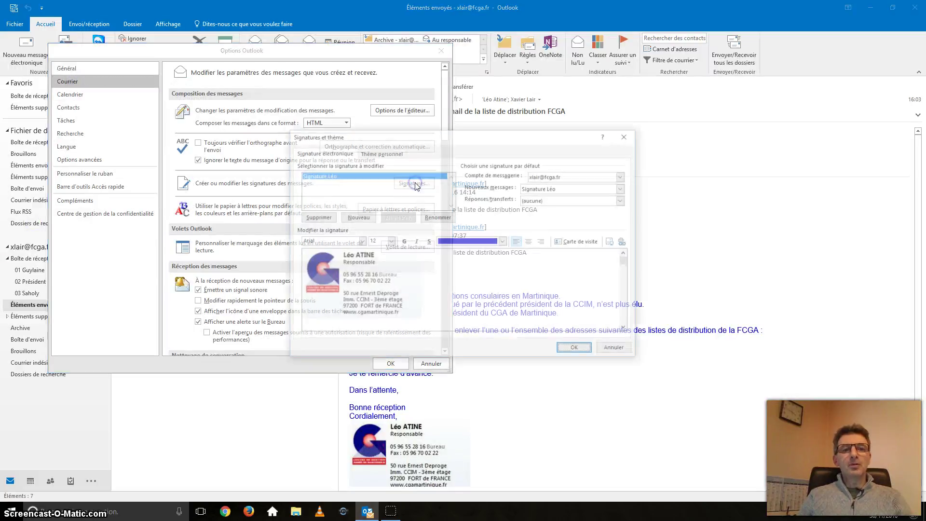
# Create a second named signature beginning with a dashed separator line
pyautogui.click(357, 217)
pyautogui.write('S')
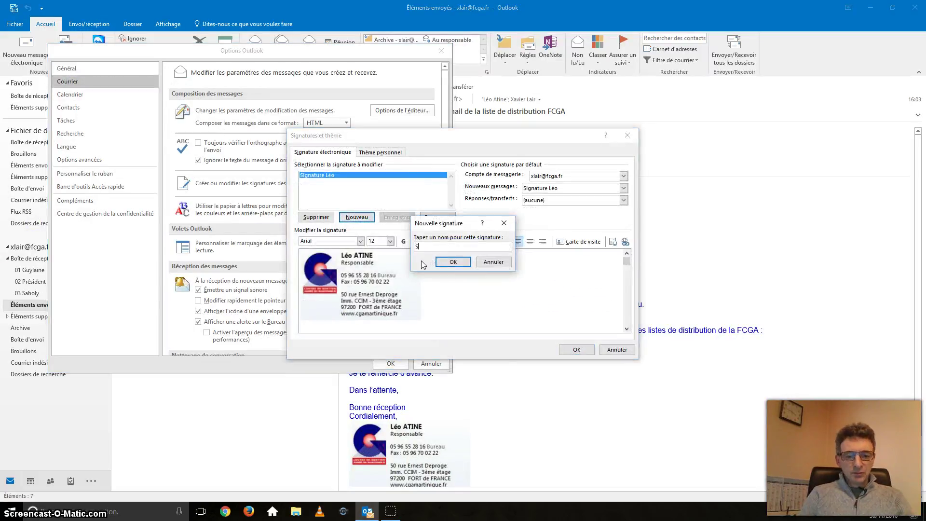
pyautogui.write('ignature Xavier')
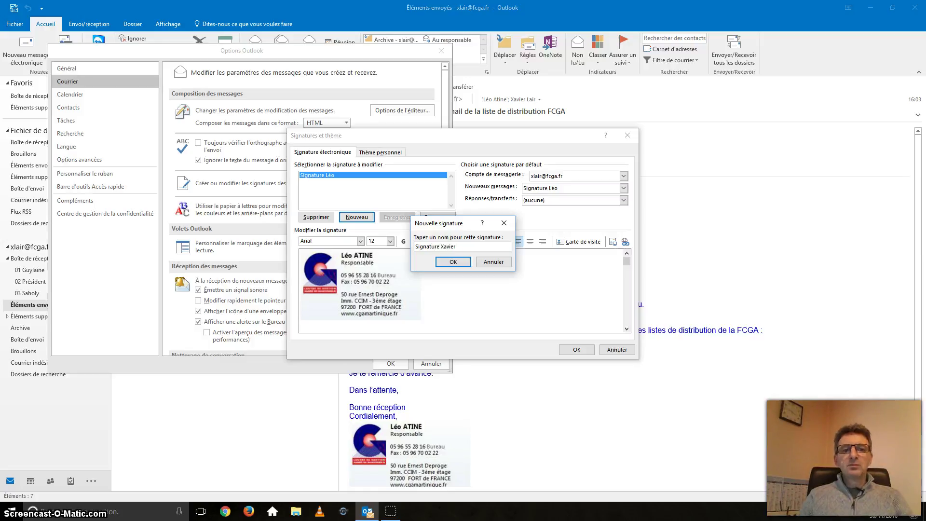
pyautogui.click(448, 263)
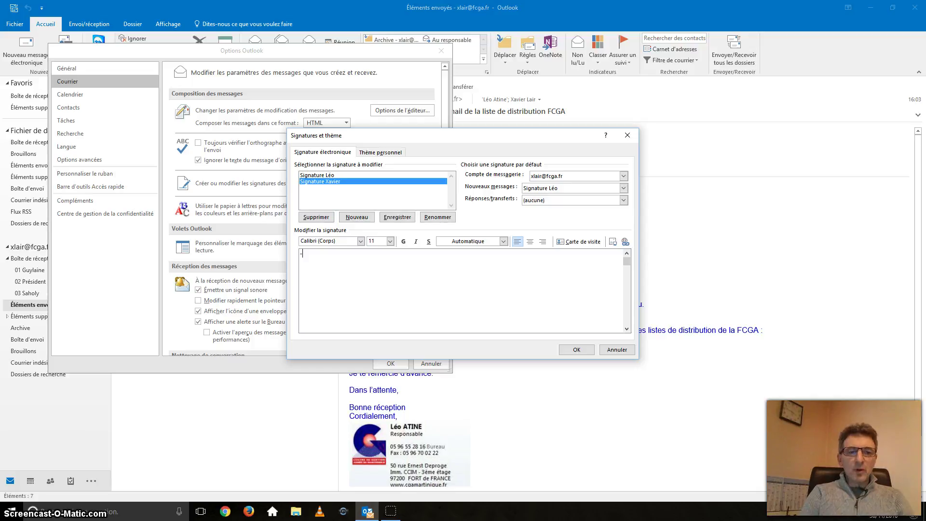
pyautogui.write('-------')
pyautogui.press('Return')
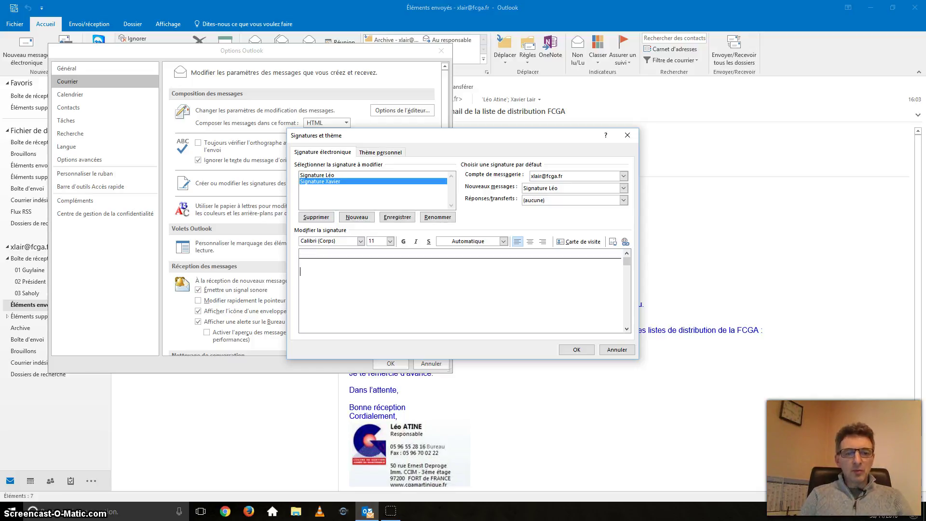
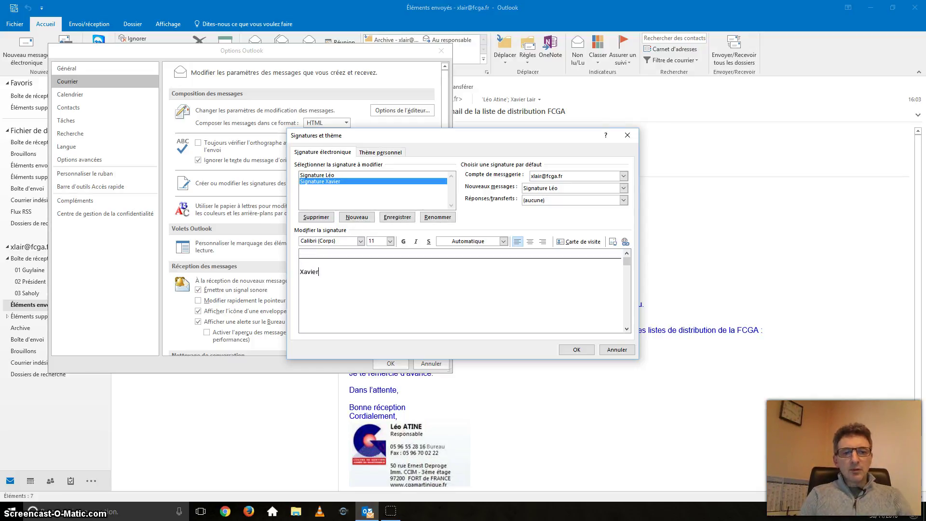
# Type the sender's name, 'Chargé de Mission Numérique' title, phone, e-mail and web lines
pyautogui.write('C')
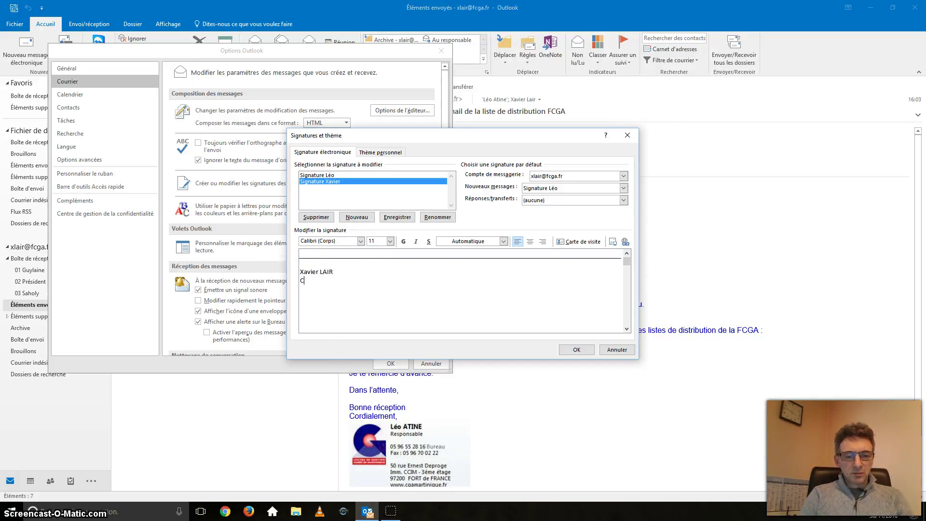
pyautogui.write('hargé de Missio')
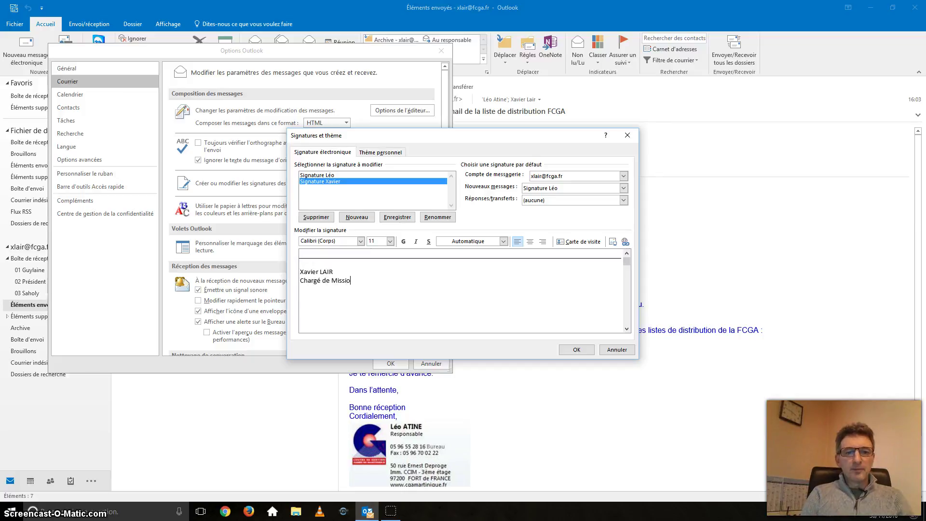
pyautogui.write('n Numérique')
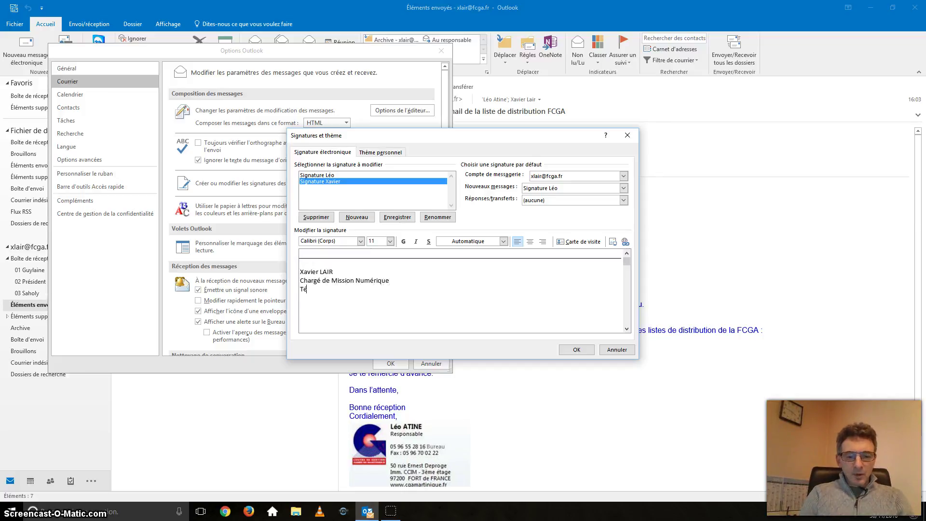
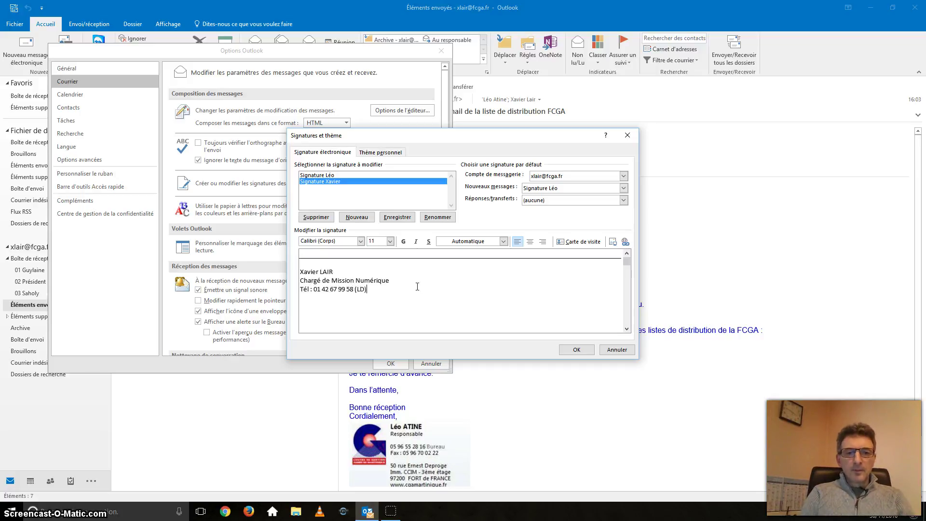
pyautogui.press('Return')
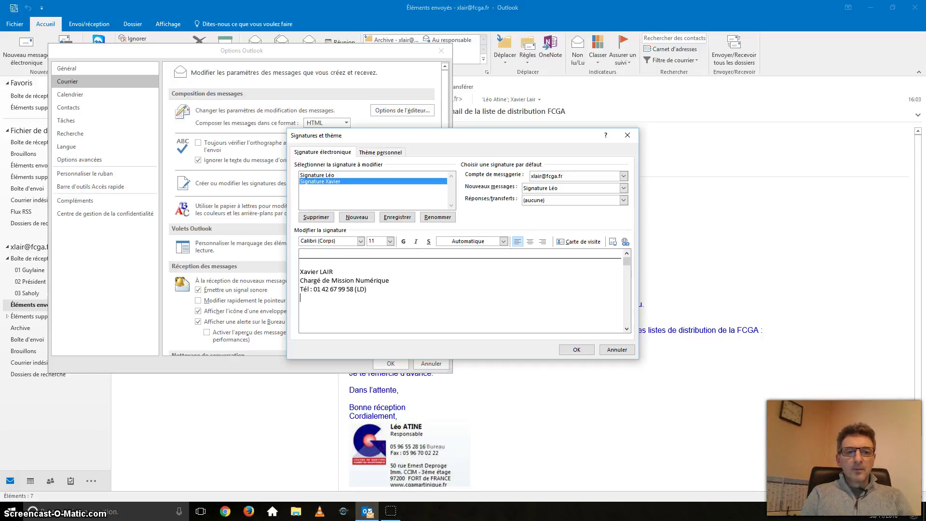
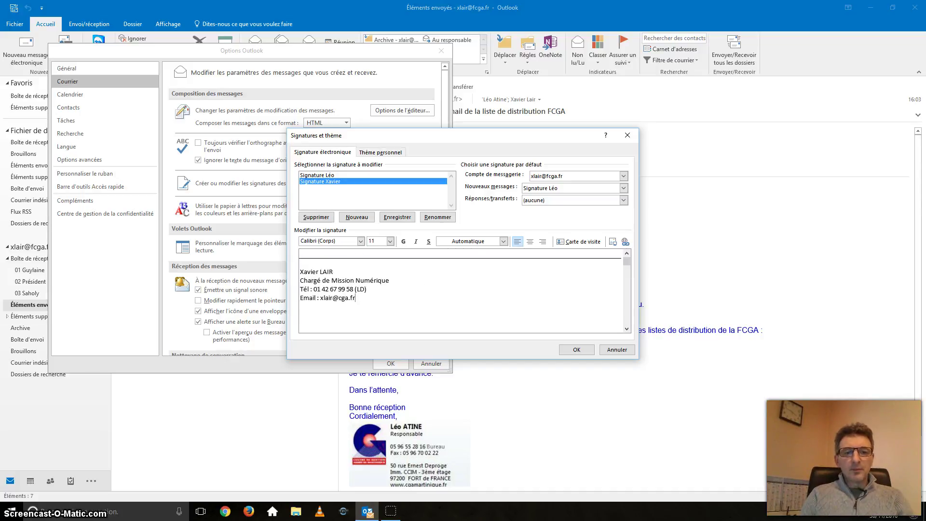
pyautogui.press('Left')
pyautogui.press('Left')
pyautogui.press('Left')
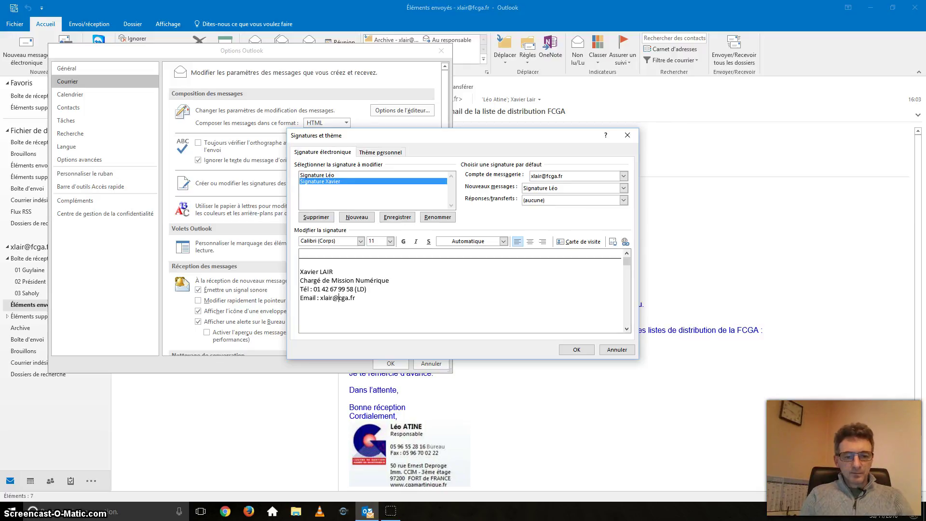
pyautogui.write('f')
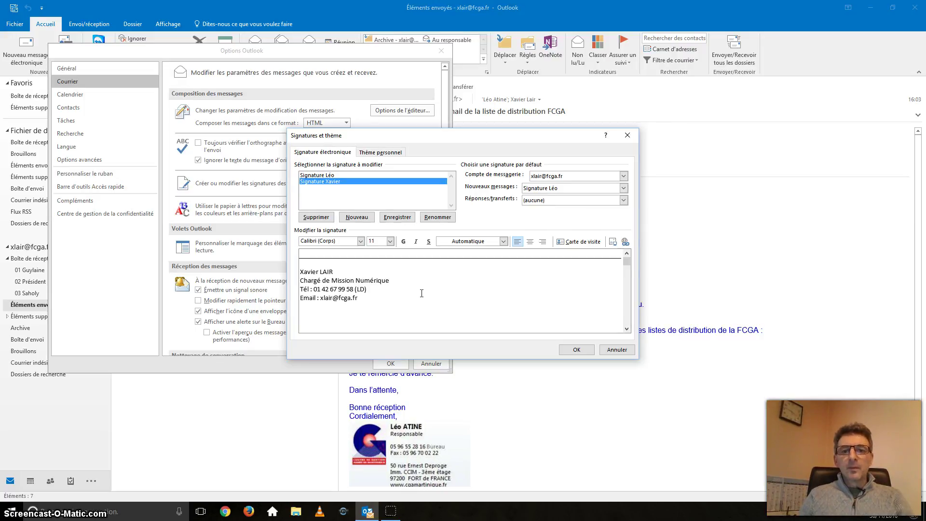
pyautogui.click(384, 297)
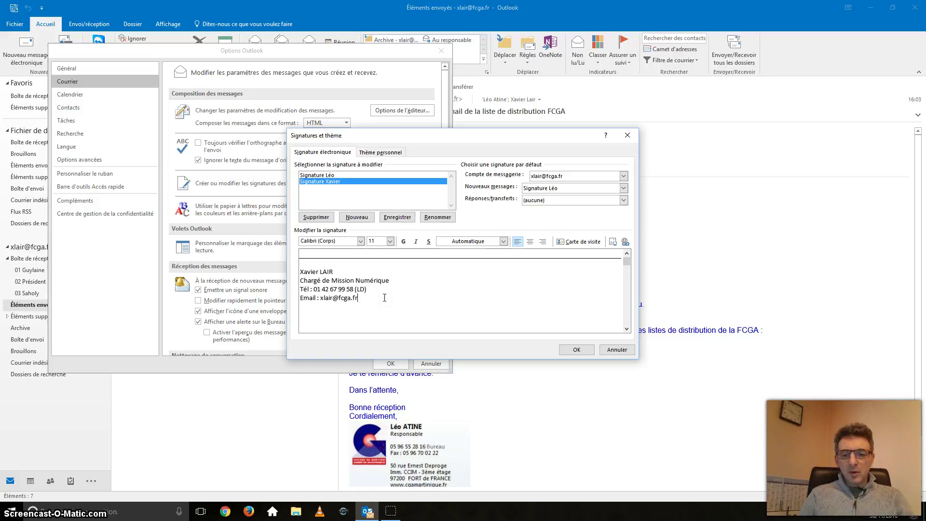
pyautogui.press('Return')
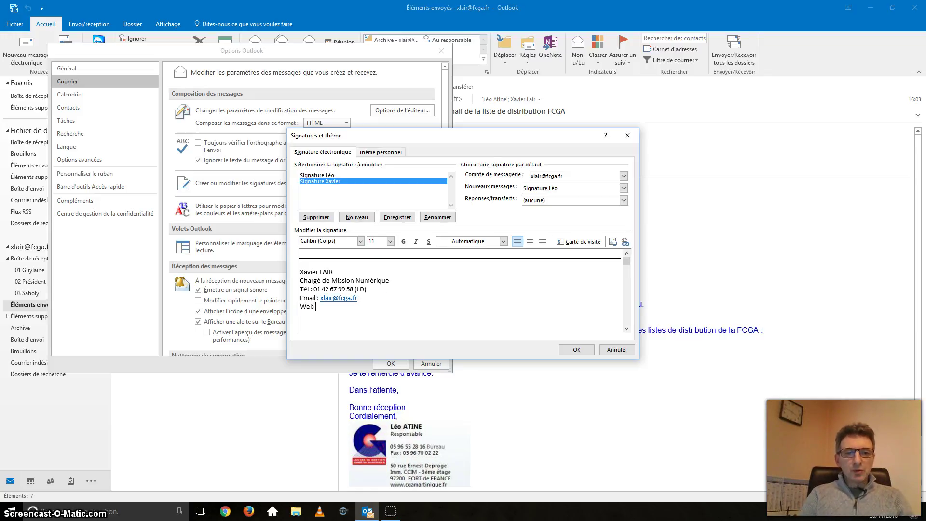
pyautogui.write('Web : http://www.fcga.F')
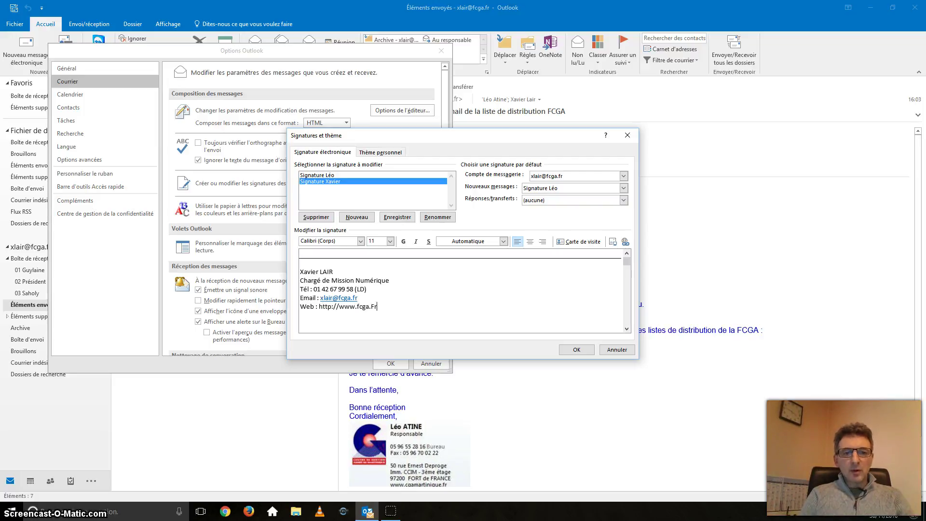
pyautogui.write('r')
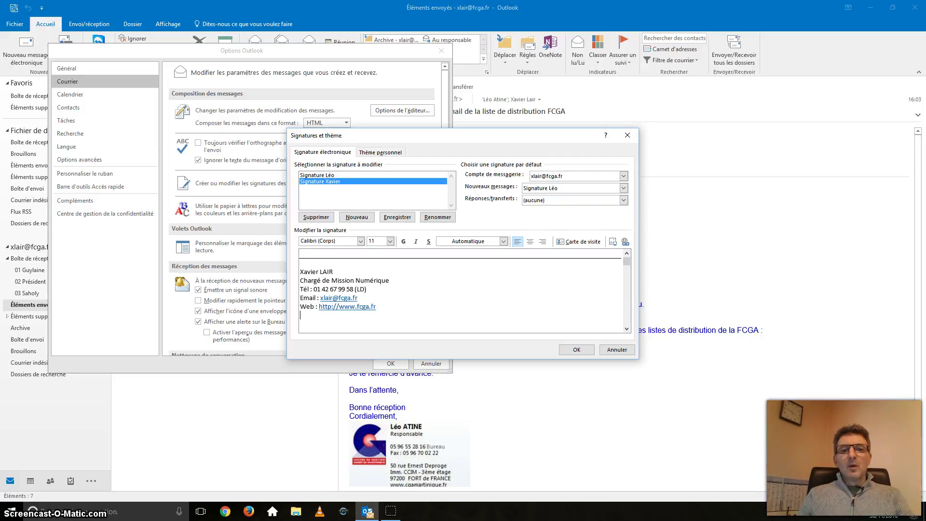
pyautogui.press('Return')
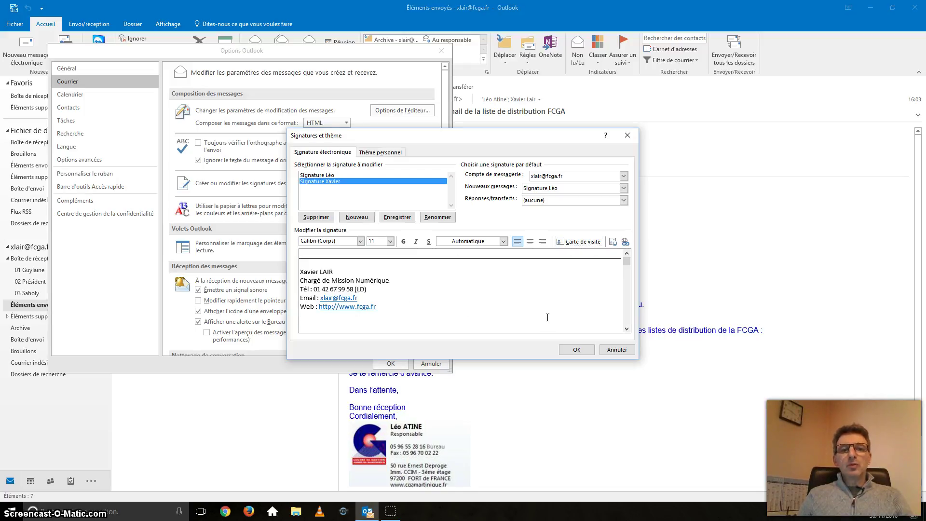
# Make the new signature the default for new messages and replies/forwards, then close the options
pyautogui.click(623, 189)
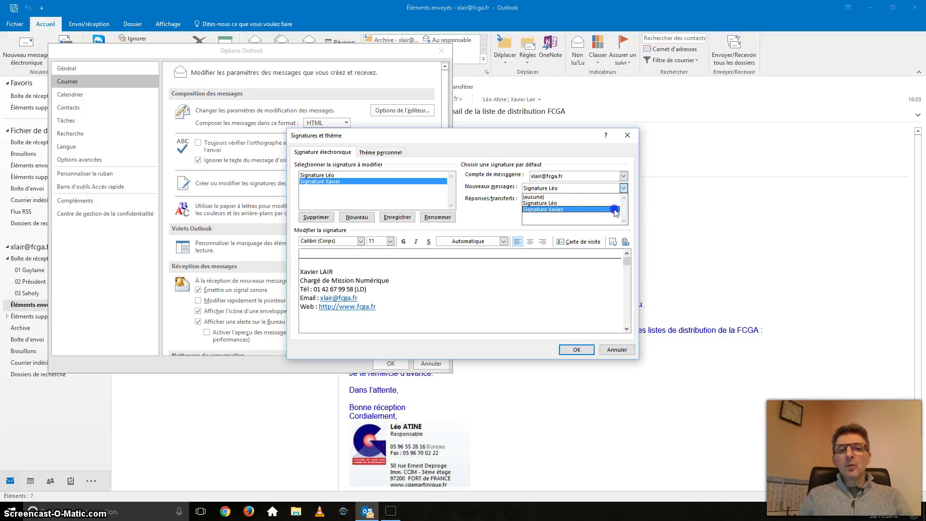
pyautogui.click(615, 211)
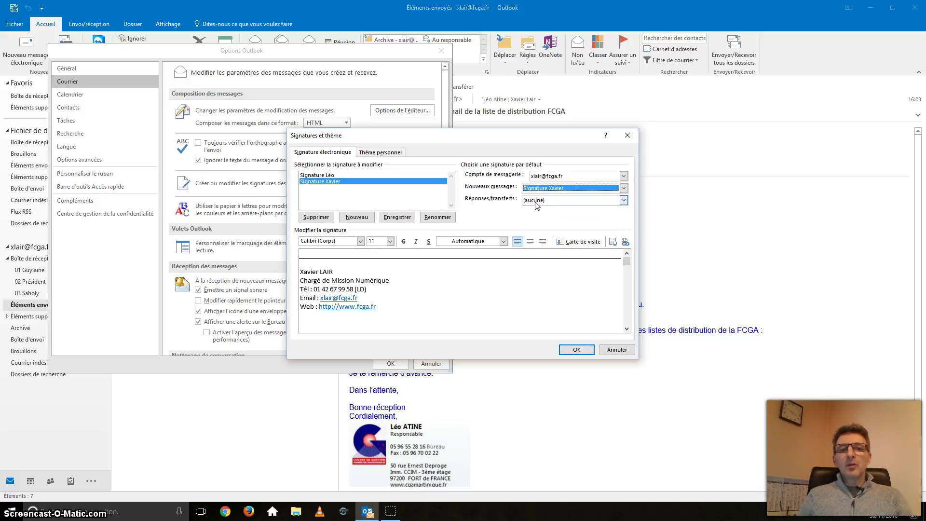
pyautogui.click(624, 201)
pyautogui.click(624, 202)
pyautogui.click(623, 201)
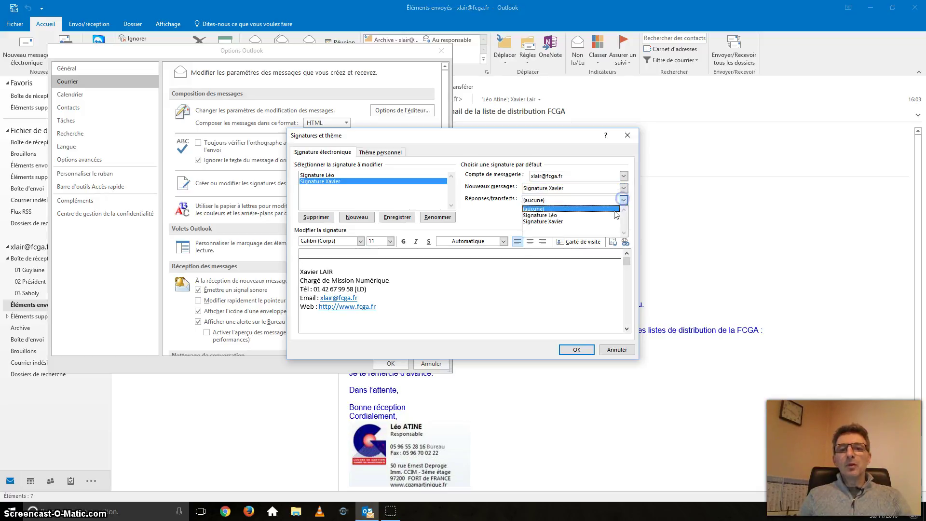
pyautogui.click(611, 218)
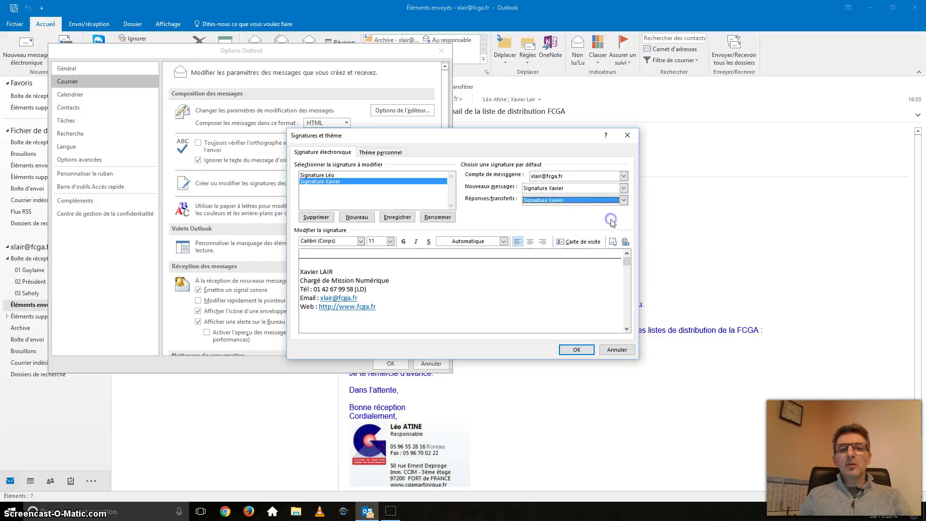
pyautogui.click(576, 349)
pyautogui.click(406, 366)
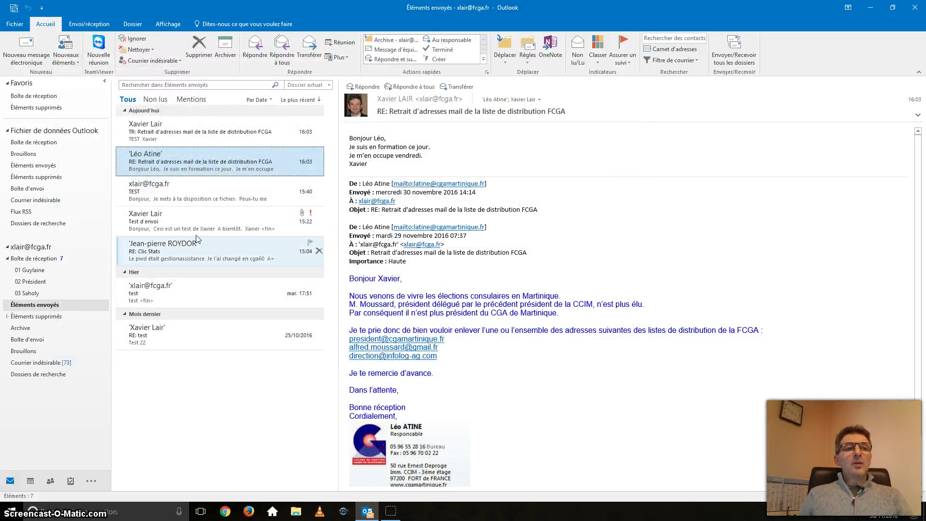
pyautogui.click(22, 60)
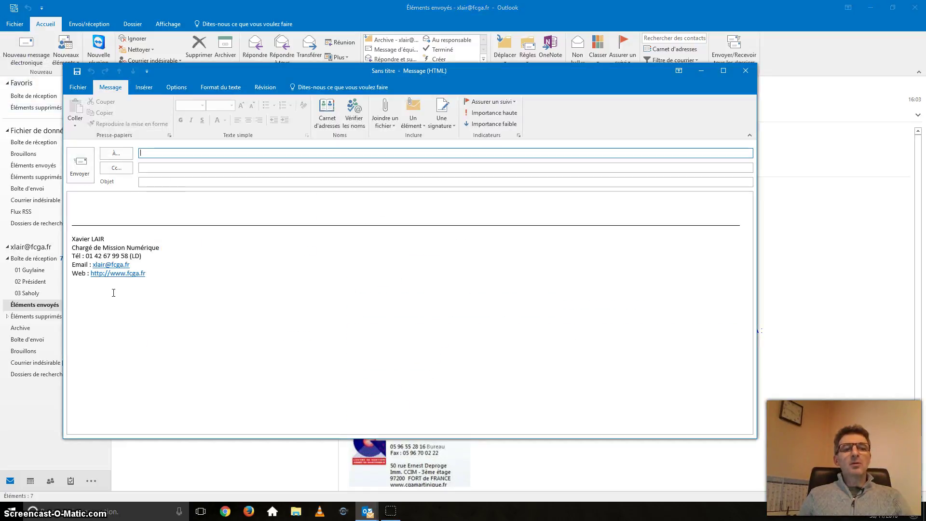
pyautogui.click(96, 204)
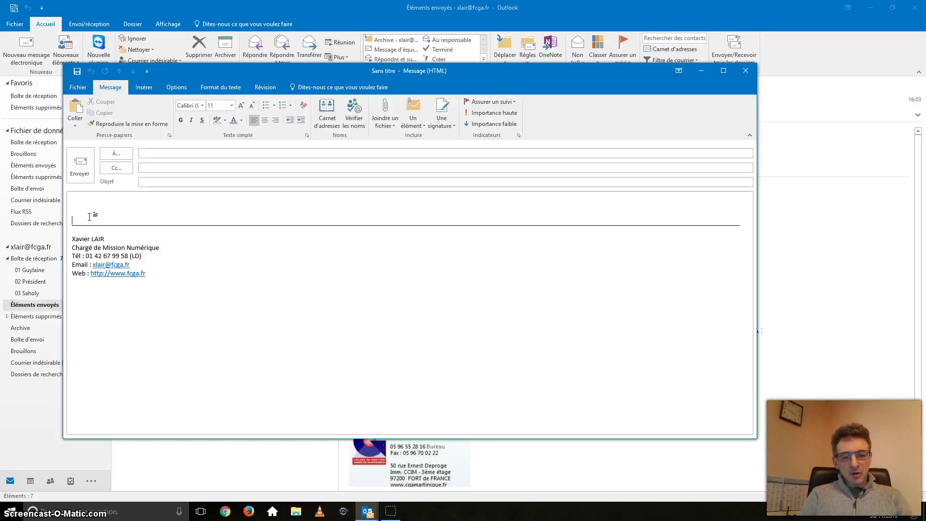
pyautogui.write('Cordi')
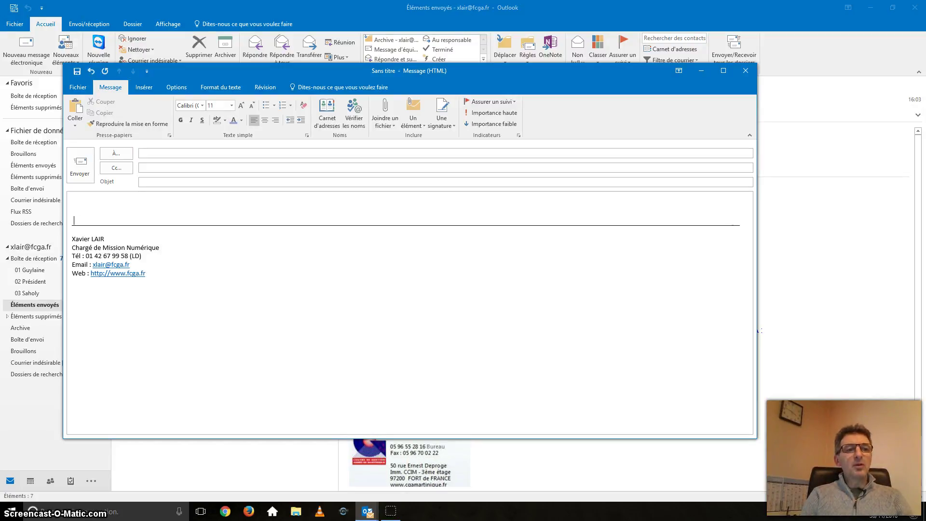
pyautogui.press('BackSpace')
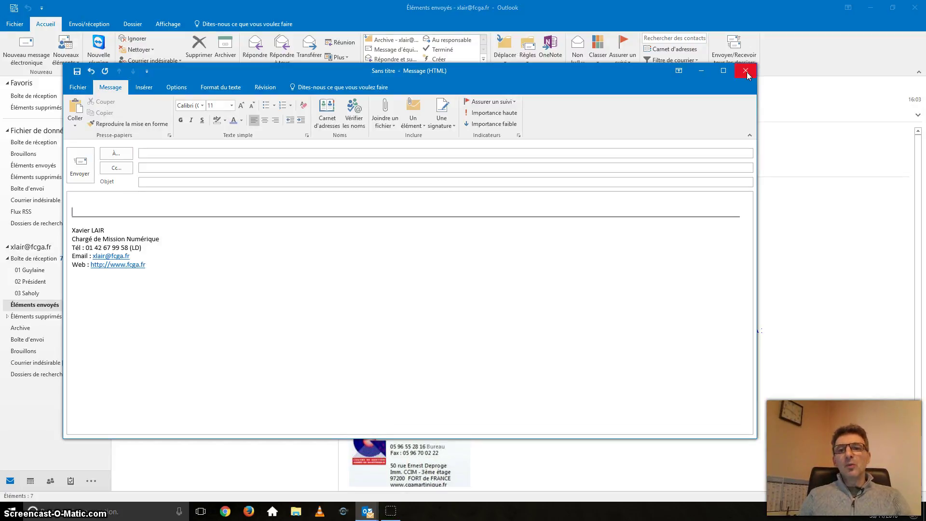
pyautogui.click(747, 71)
pyautogui.click(466, 284)
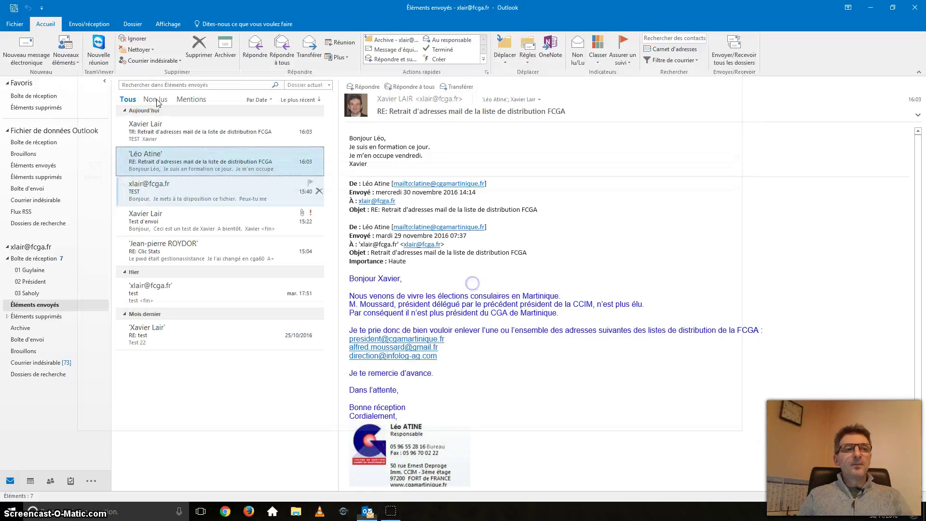
# Reopen the signature settings via File > Options > Mail and select the new signature
pyautogui.click(19, 23)
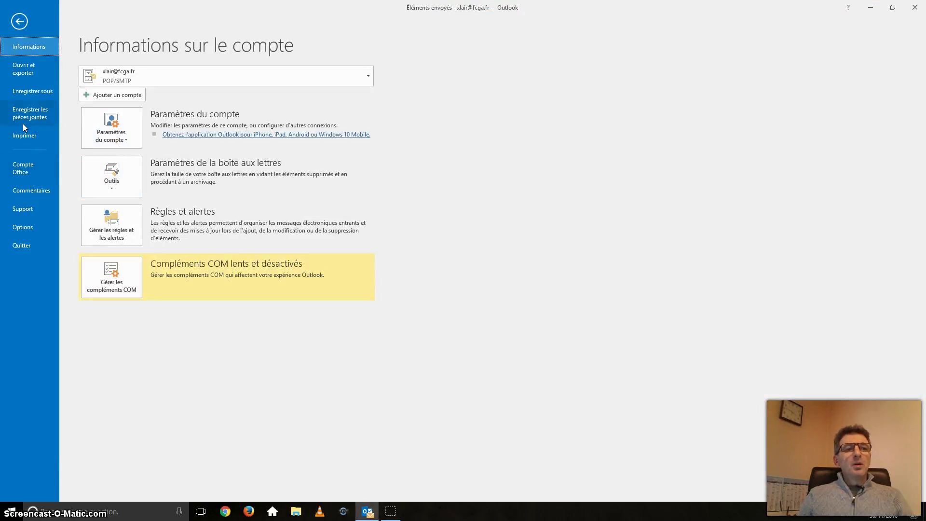
pyautogui.click(30, 226)
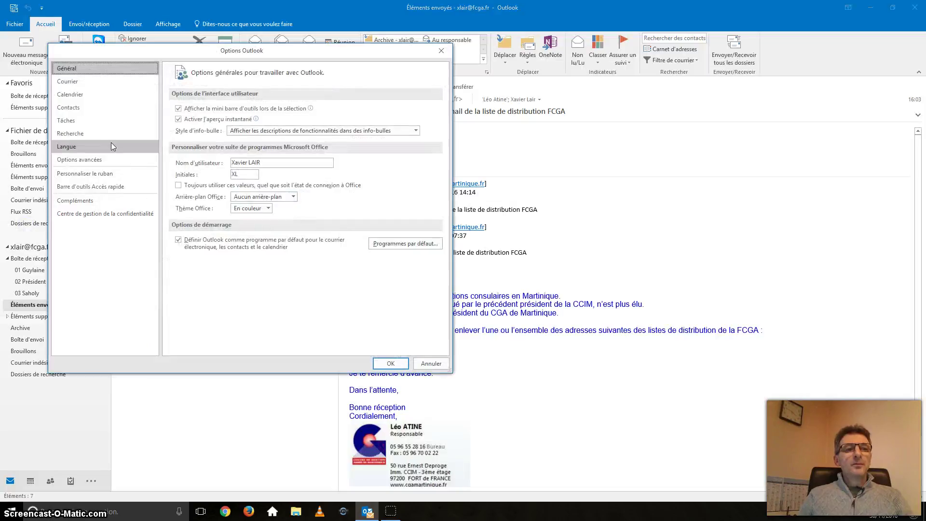
pyautogui.click(73, 86)
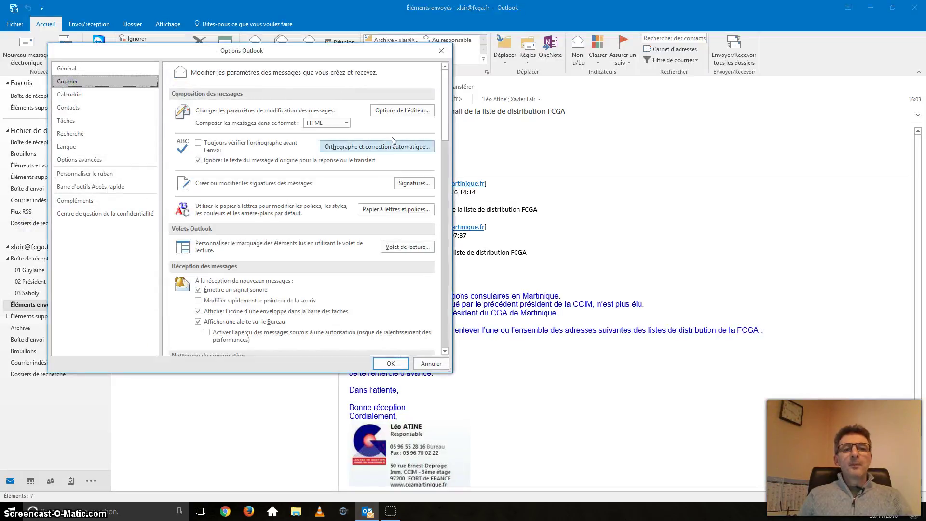
pyautogui.click(404, 184)
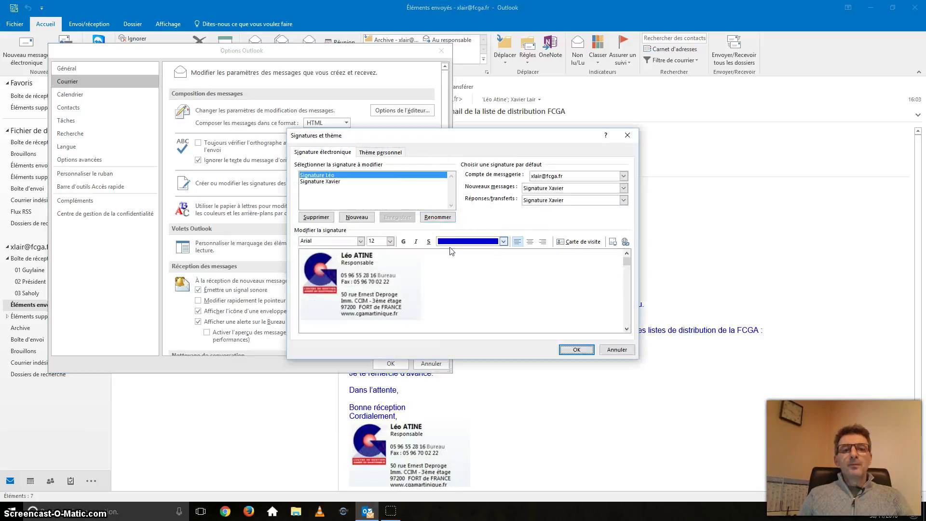
pyautogui.click(322, 181)
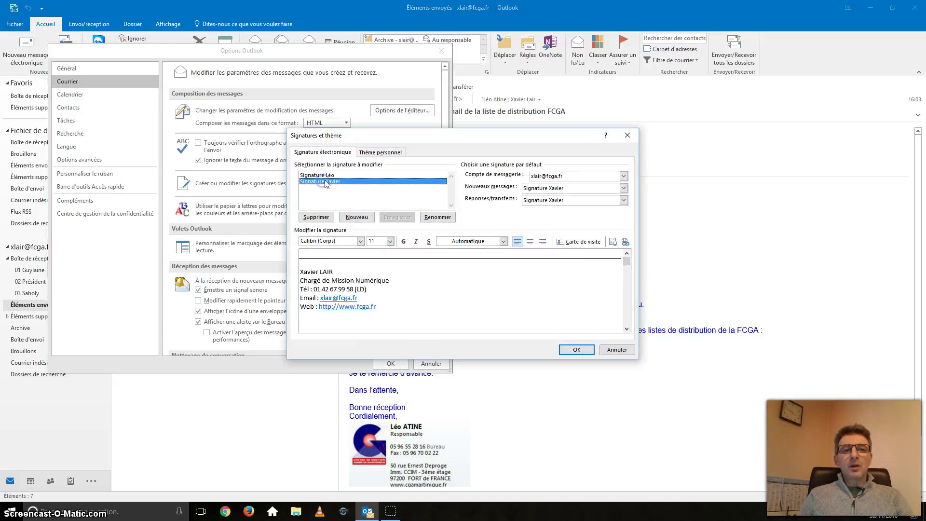
# Add a 'Cordialement,' closing line above the signature's separator
pyautogui.click(382, 274)
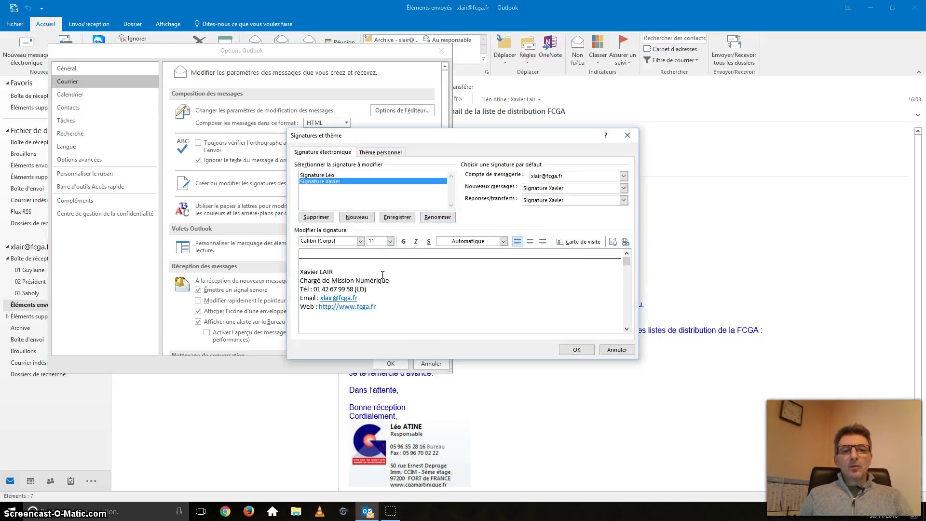
pyautogui.click(337, 255)
pyautogui.press('Return')
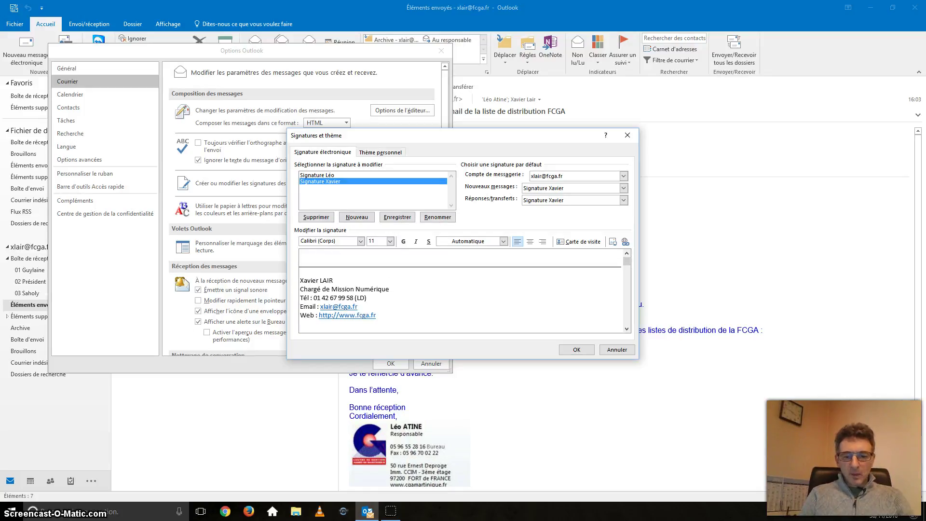
pyautogui.write('Cordialement')
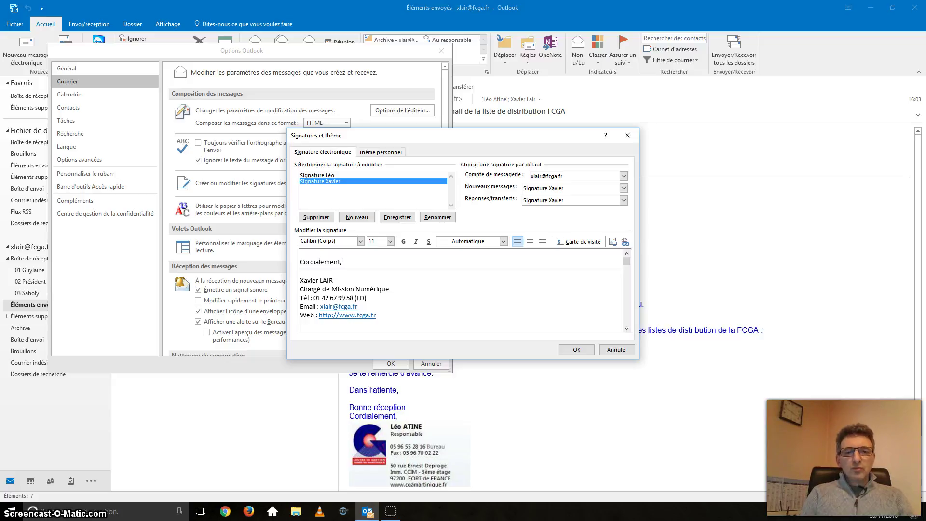
pyautogui.write(',')
pyautogui.press('Return')
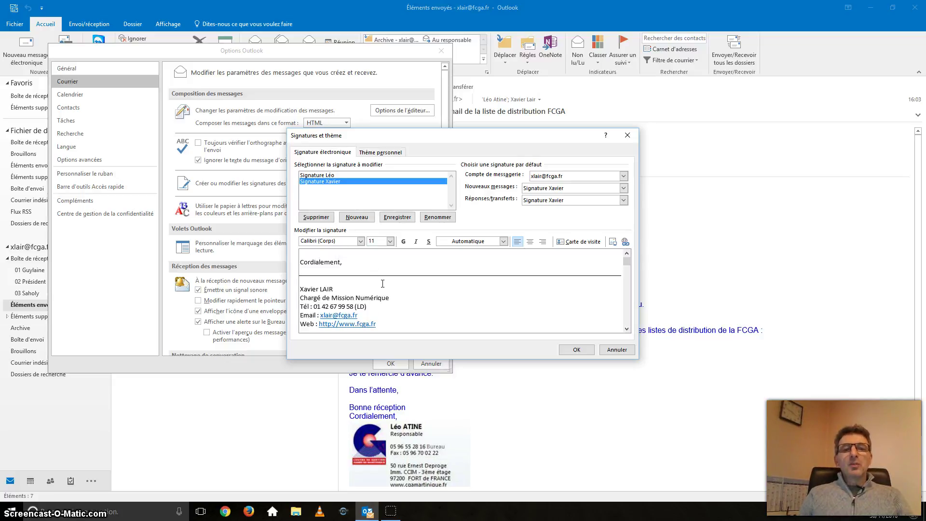
# Save the signature, start a new message, and replace 'Cordialement,' with 'Amicalement'
pyautogui.click(578, 349)
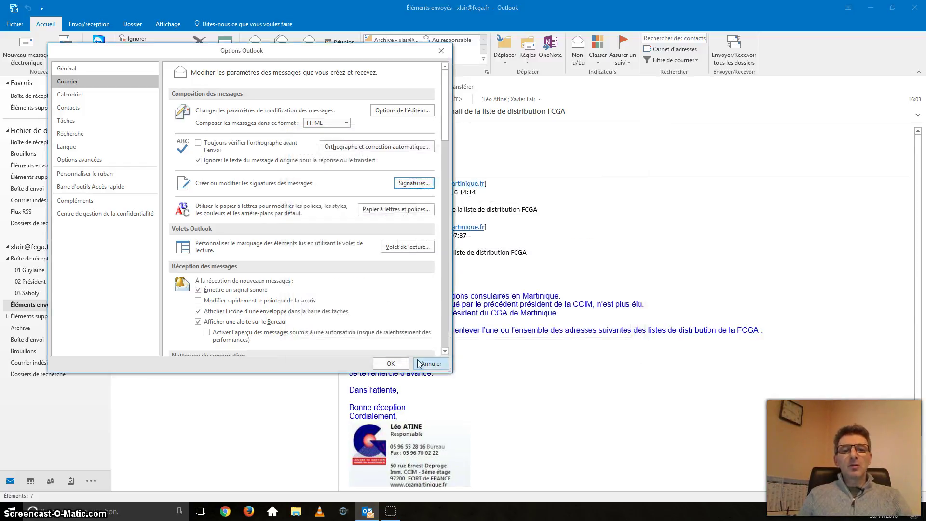
pyautogui.click(391, 363)
pyautogui.click(26, 48)
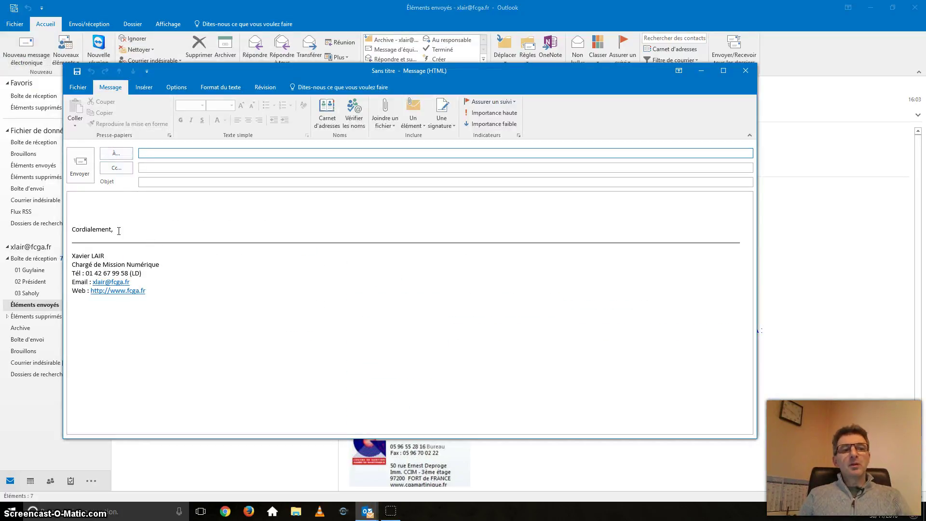
pyautogui.moveTo(118, 230); pyautogui.dragTo(71, 230)
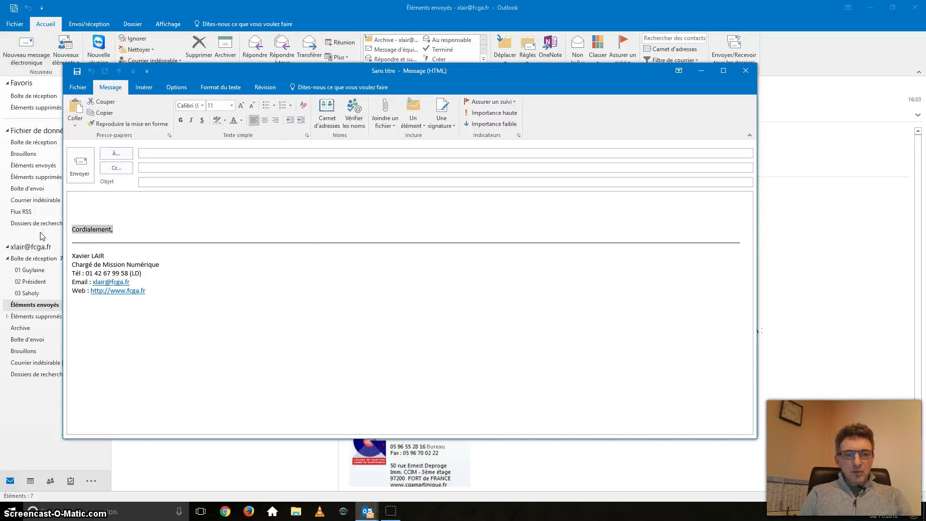
pyautogui.write('Amic')
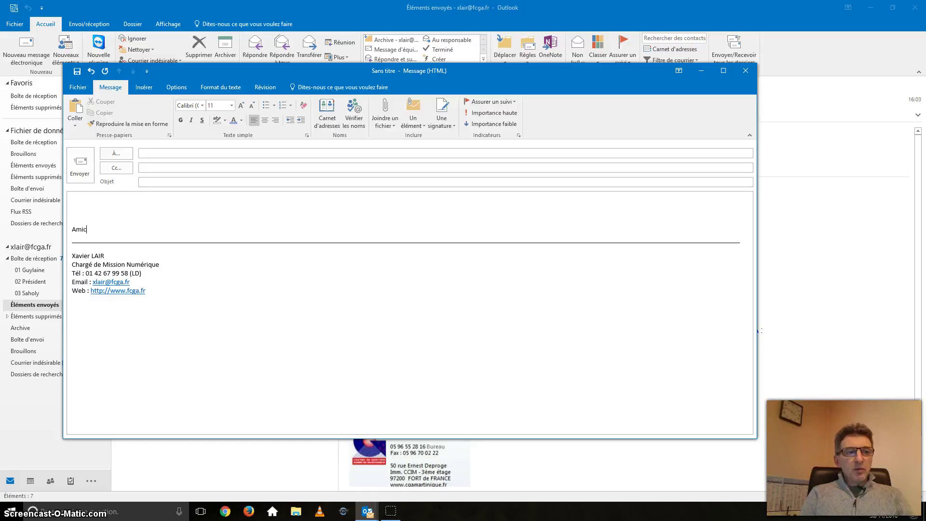
pyautogui.write('alement,')
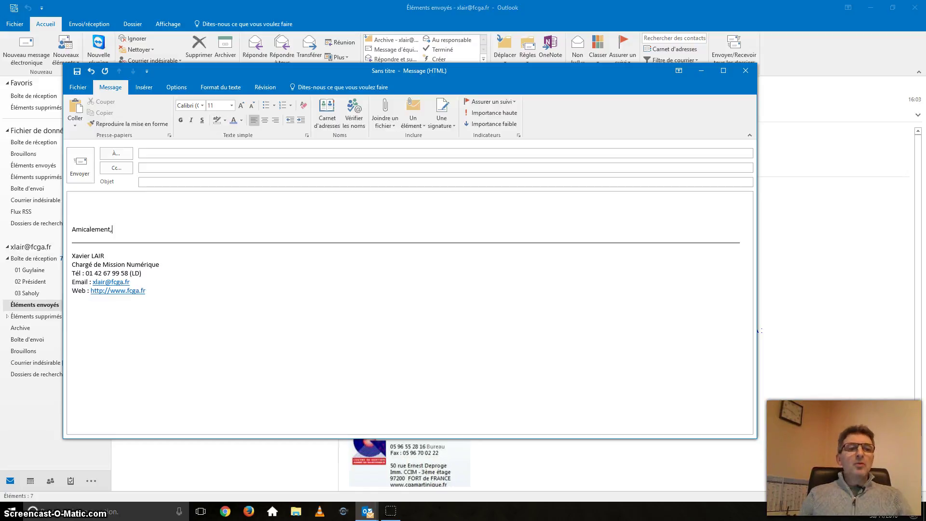